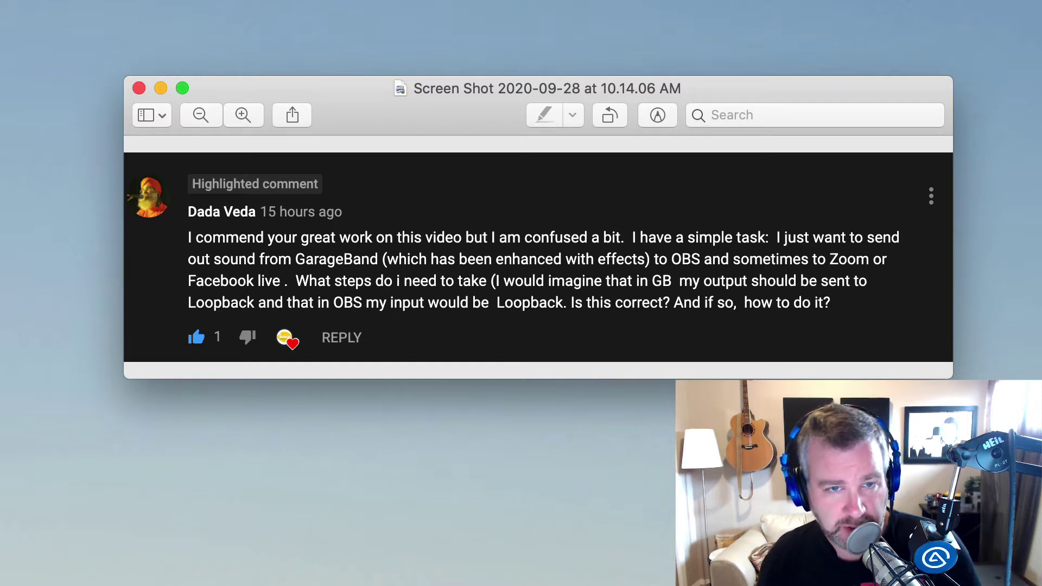
Step: Switch from the comment screenshot in Preview to GarageBand's Untitled project
key(super+Tab)
key(super+Tab)
key(super+Tab)
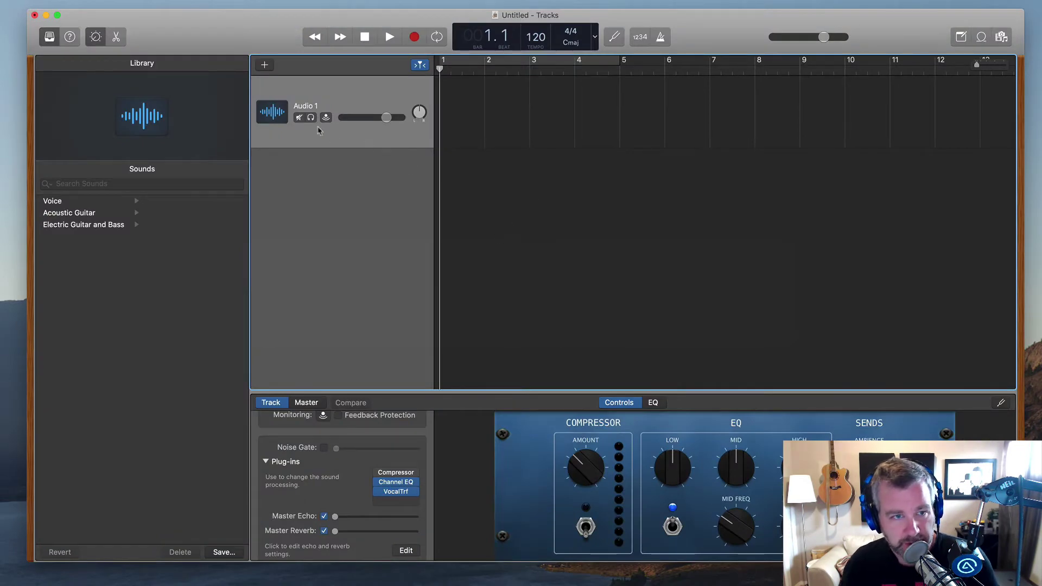
Step: Turn on input monitoring and record-arm the Audio 1 track
scroll(321, 460, down, 1)
scroll(321, 460, down, 2)
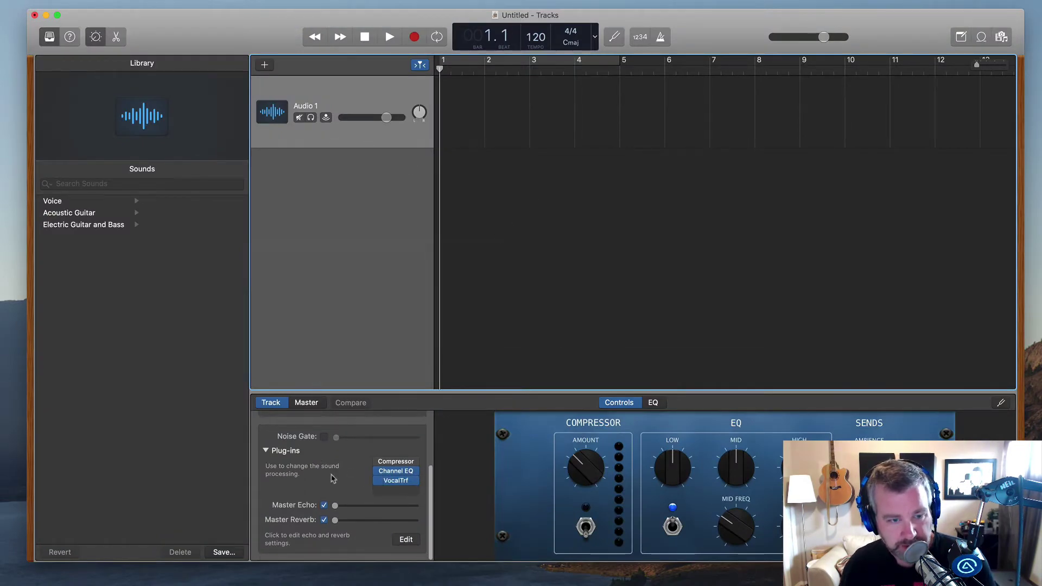
click(311, 118)
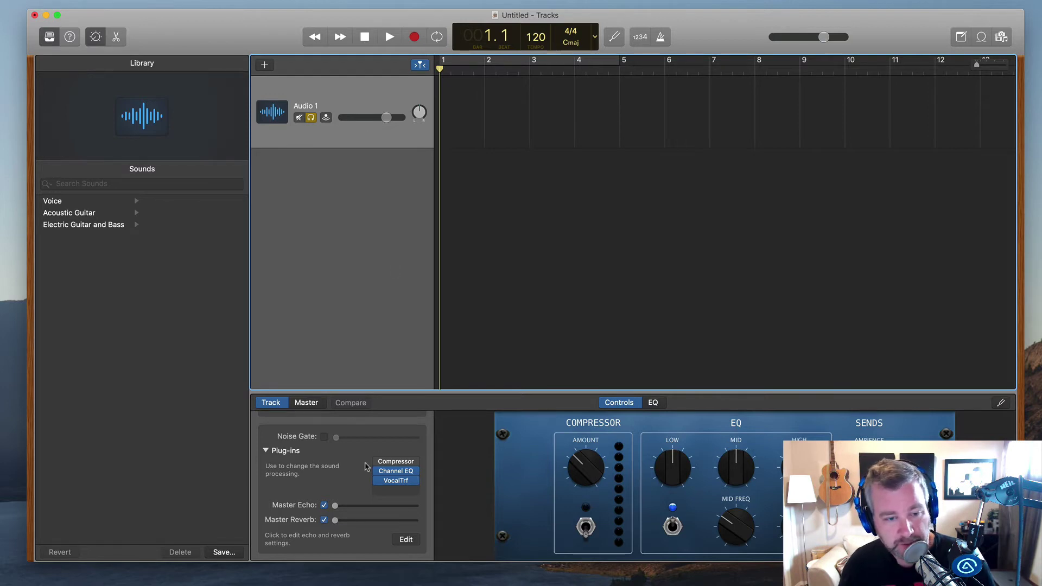
mouse_move(379, 484)
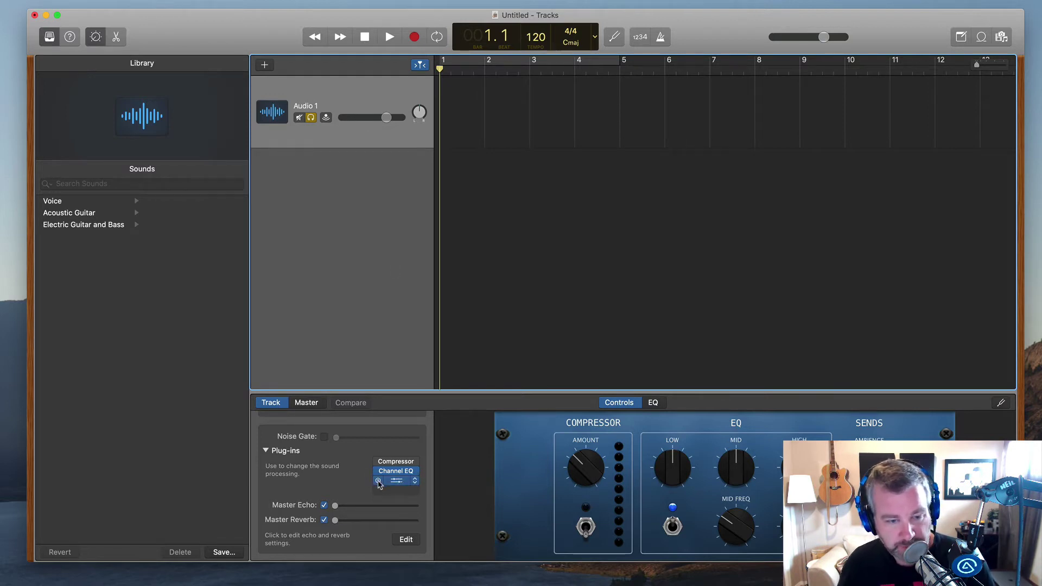
click(326, 118)
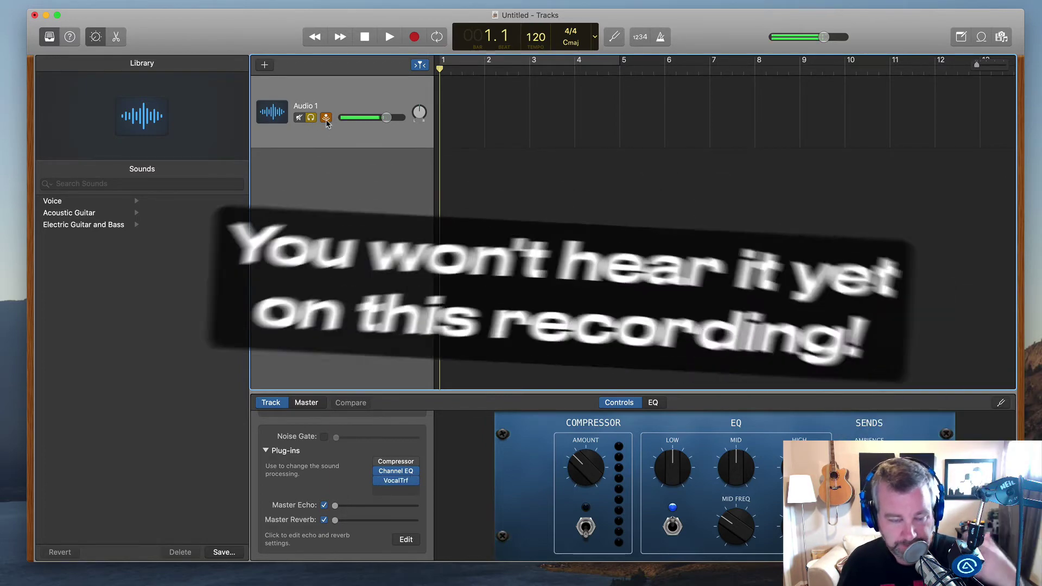
Step: Raise the Master Echo and Reverb amounts, then disarm Audio 1 and stop monitoring
mouse_move(400, 464)
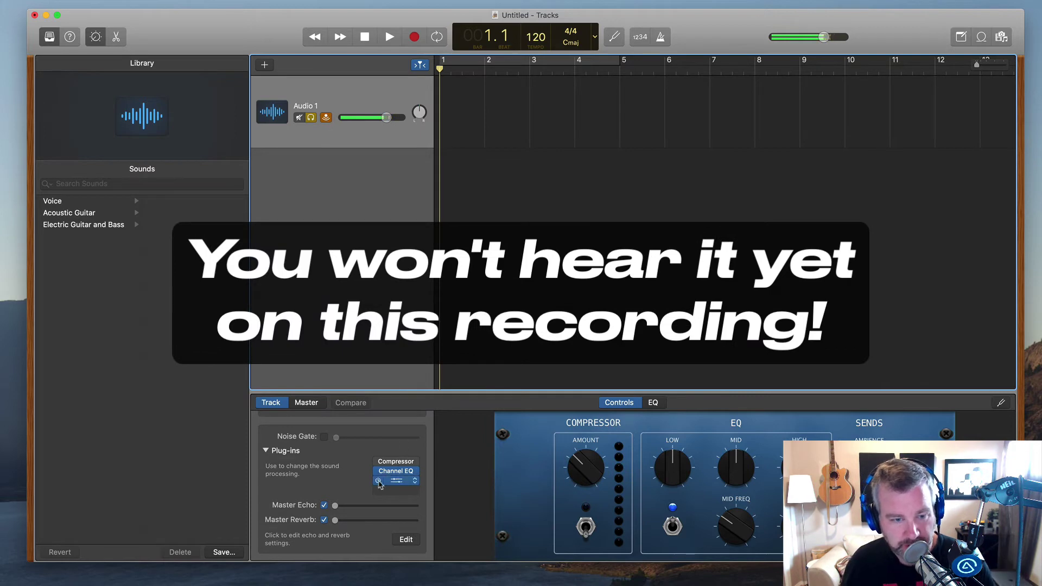
mouse_move(334, 506)
mouse_down()
mouse_move(390, 507)
mouse_move(333, 521)
mouse_move(324, 510)
mouse_up()
click(379, 520)
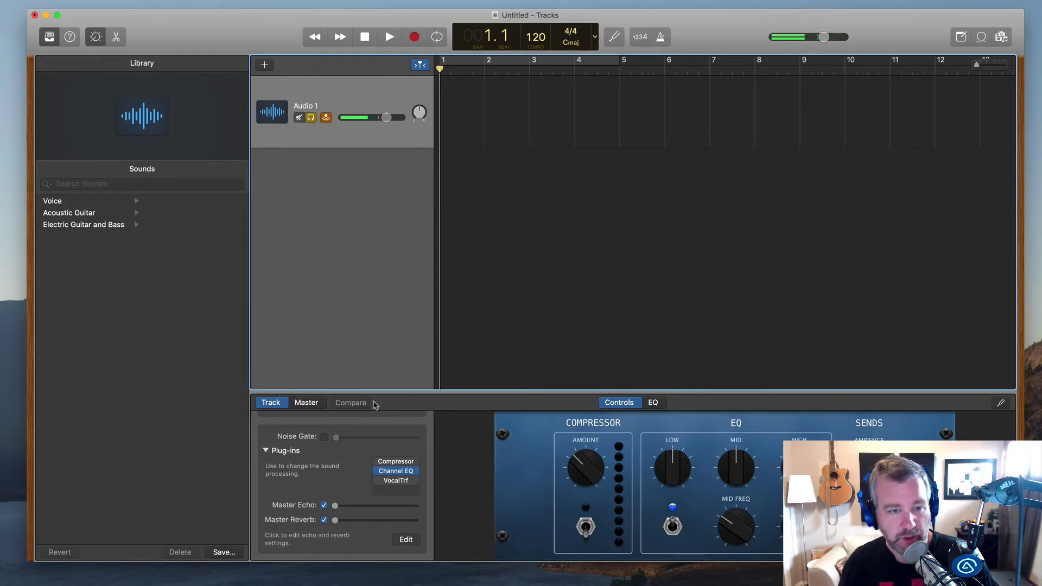
click(326, 119)
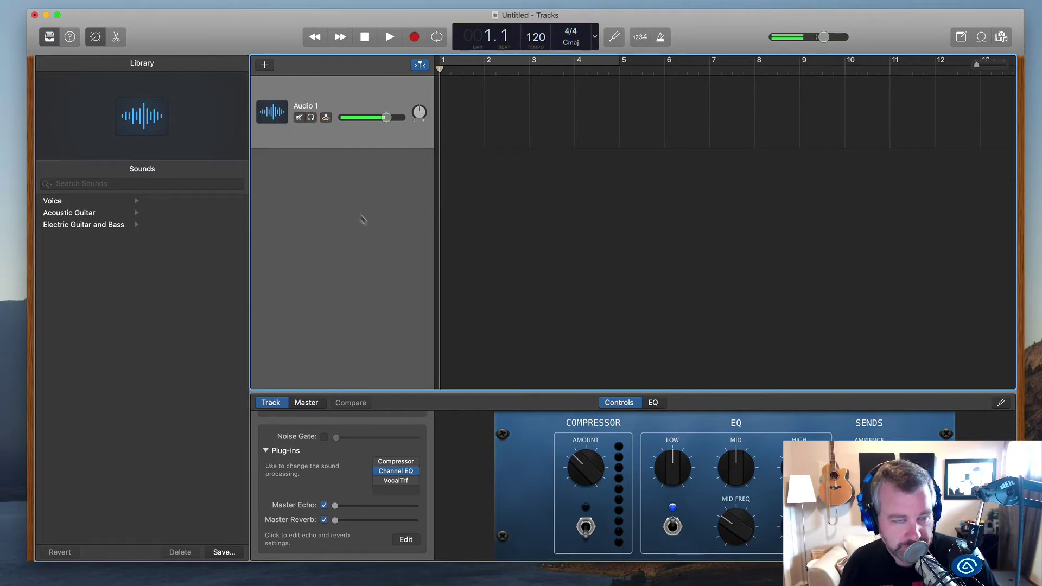
Step: In Loopback, create a virtual device named 'Garageband Mic Effects', then return to GarageBand
key(super+Tab)
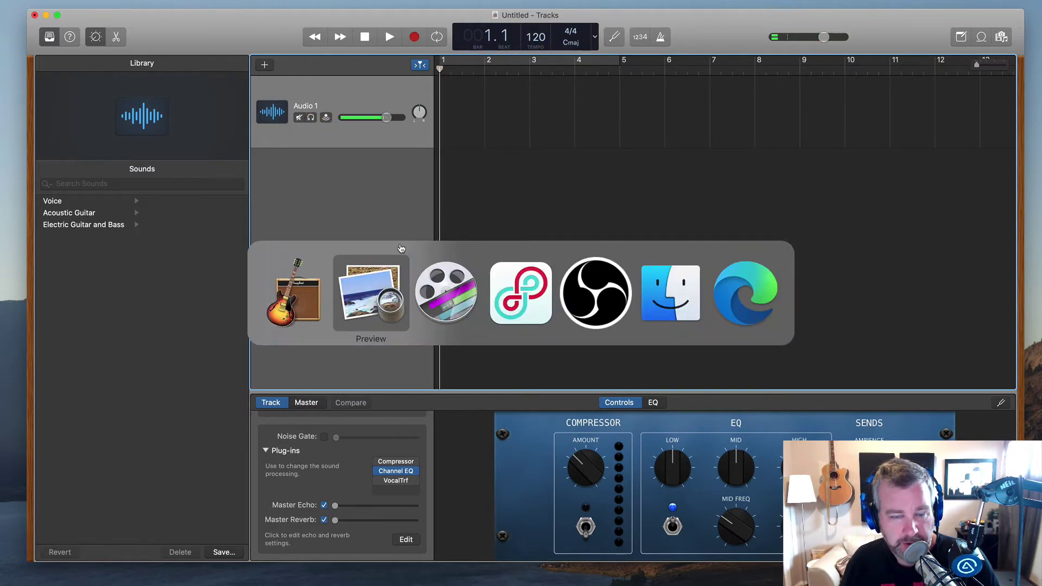
key(super+Tab)
key(super+Tab)
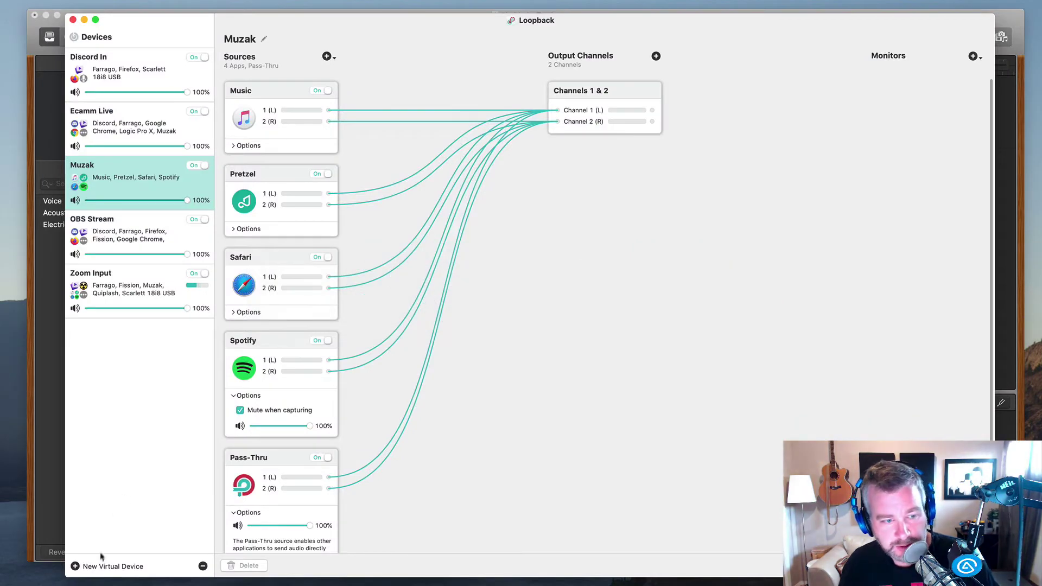
click(95, 566)
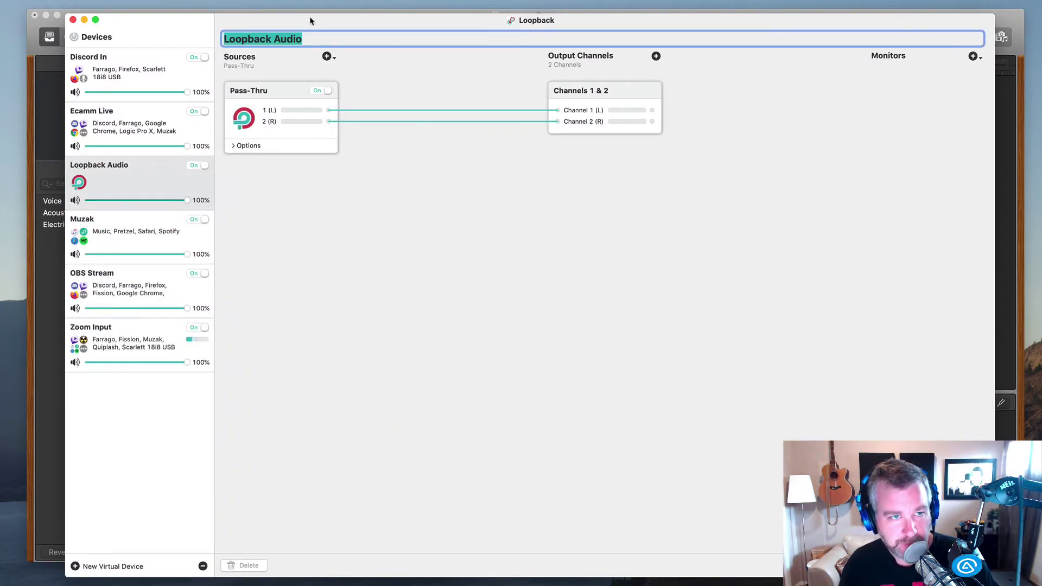
text(Garageband)
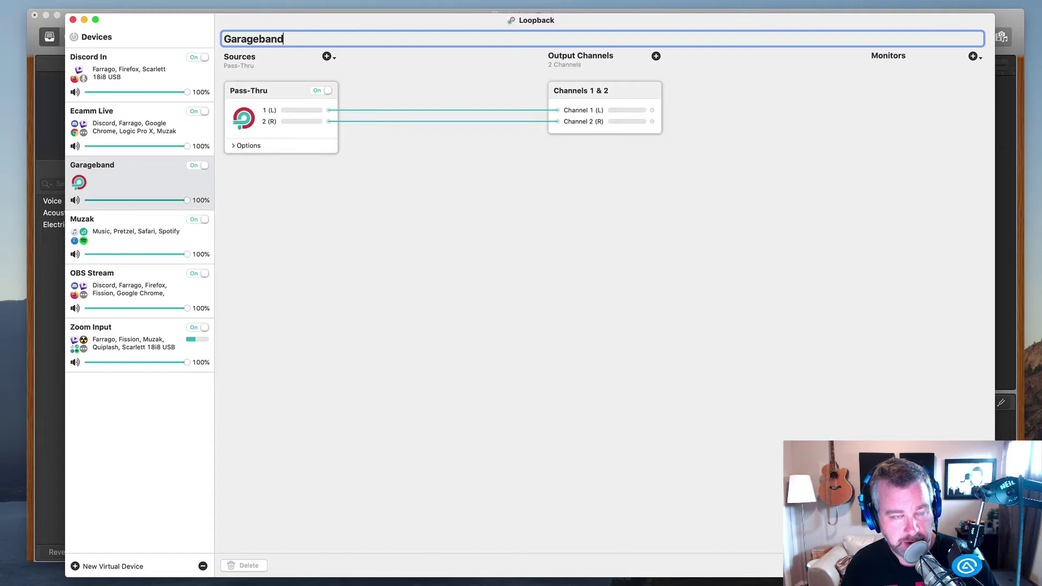
text( Mic Effects)
key(Return)
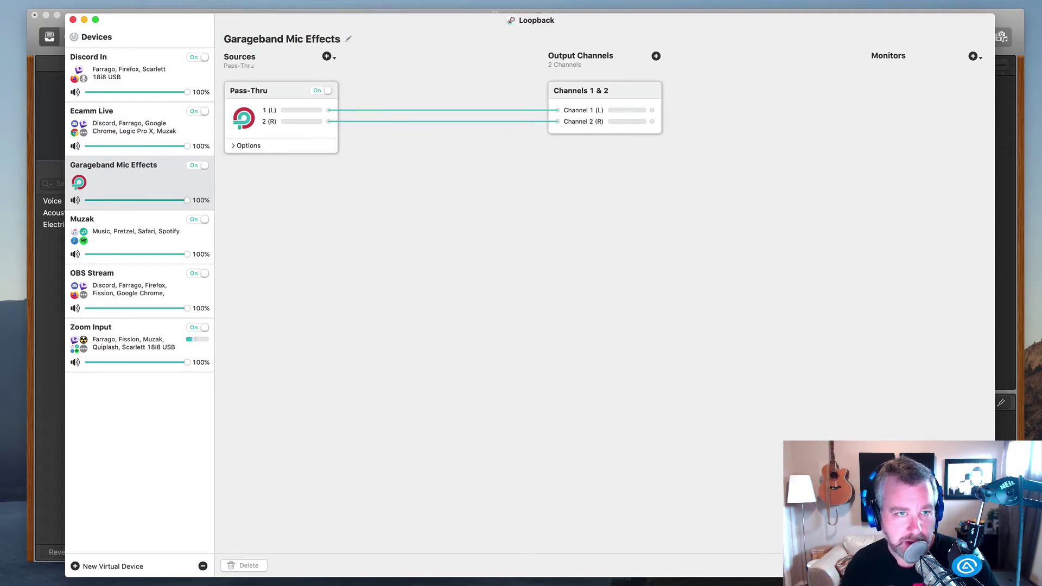
key(super+Tab)
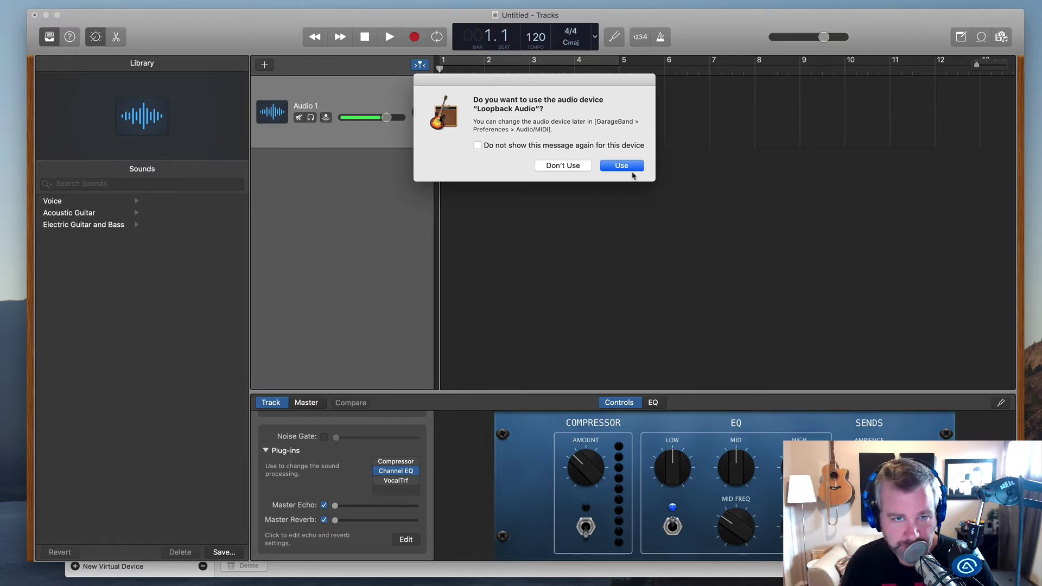
Step: Decline the prompt to switch GarageBand to the new audio device
click(560, 166)
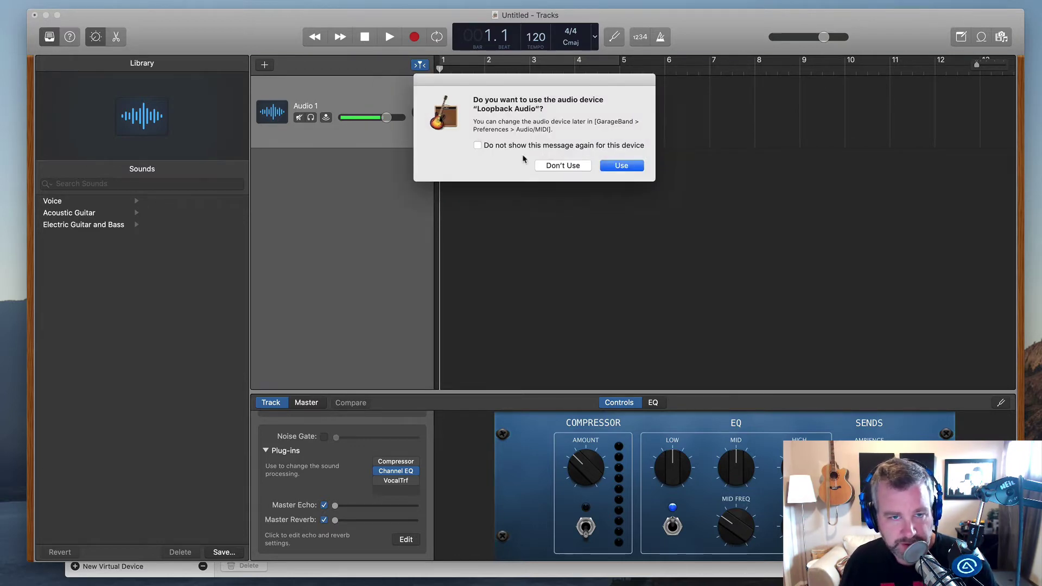
click(565, 167)
click(565, 168)
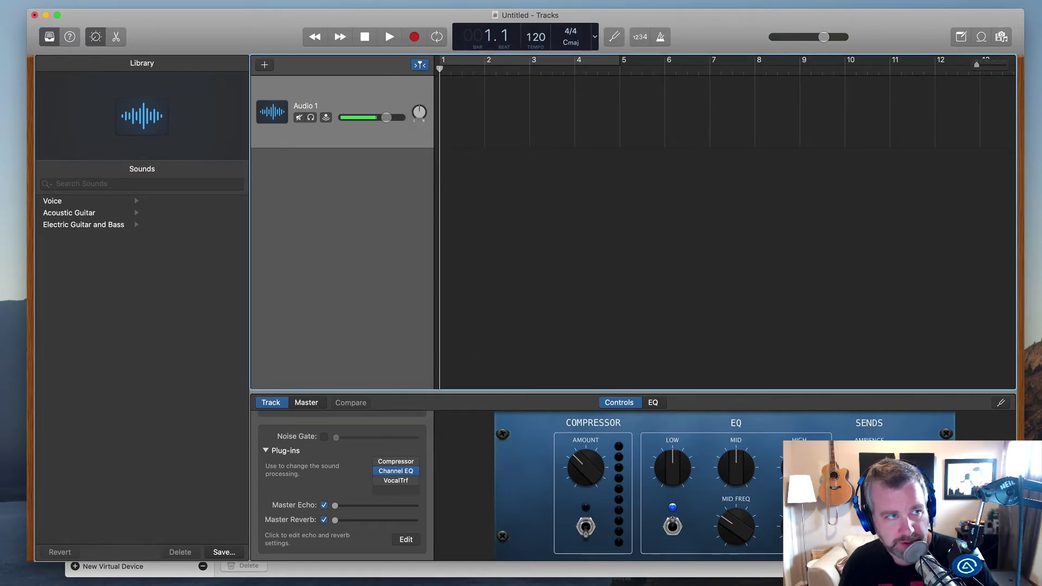
Step: In Audio/MIDI preferences, set output to Garageband Mic Effects and input to Scarlett 18i8 USB
key(super+comma)
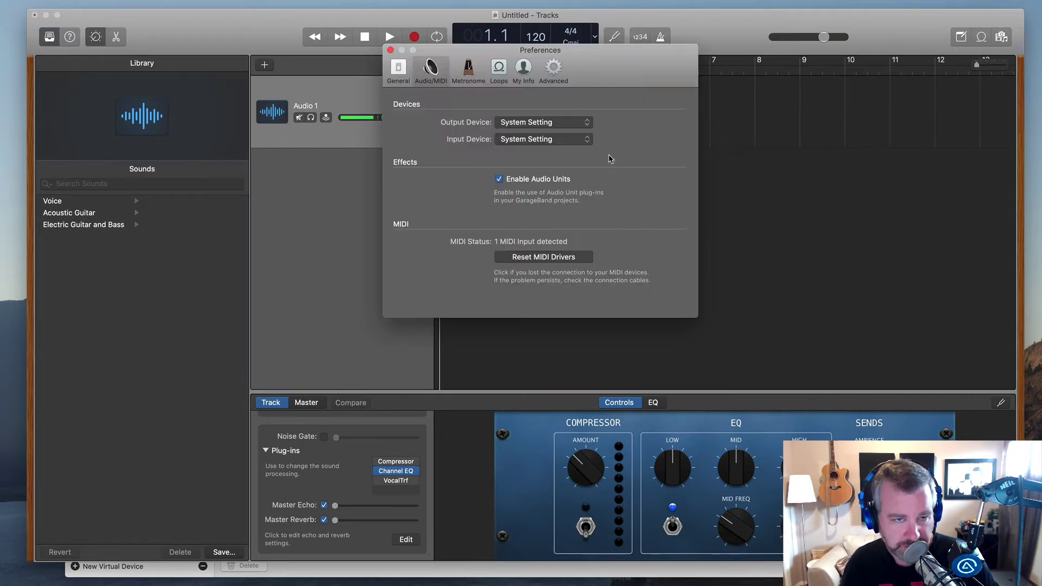
click(554, 124)
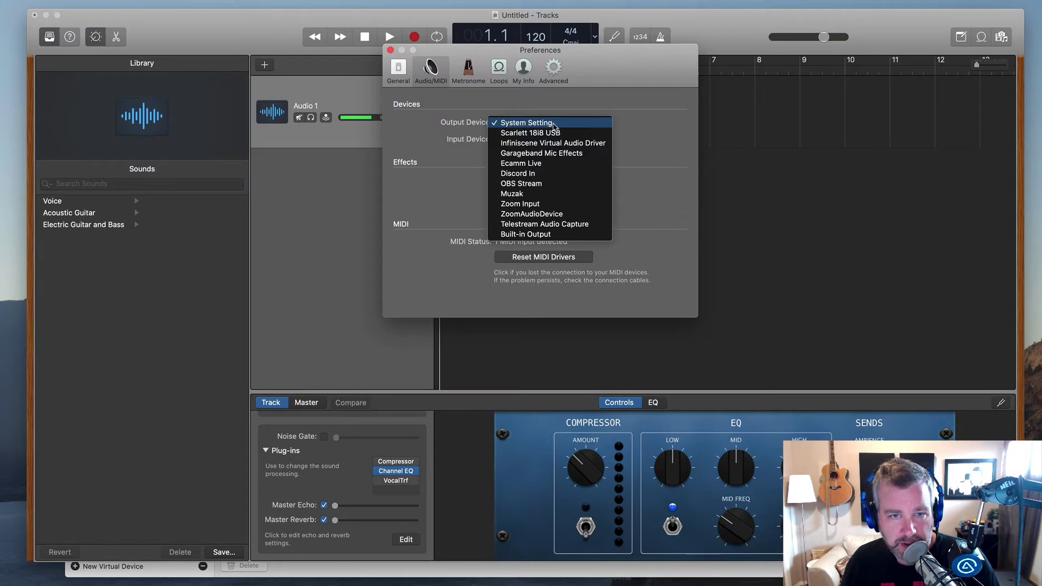
click(562, 153)
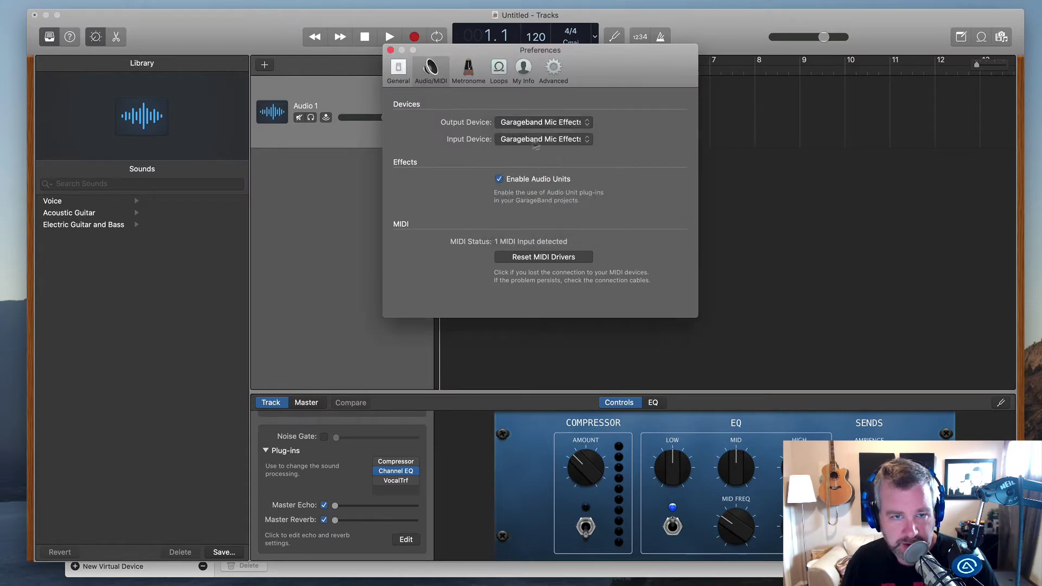
click(546, 144)
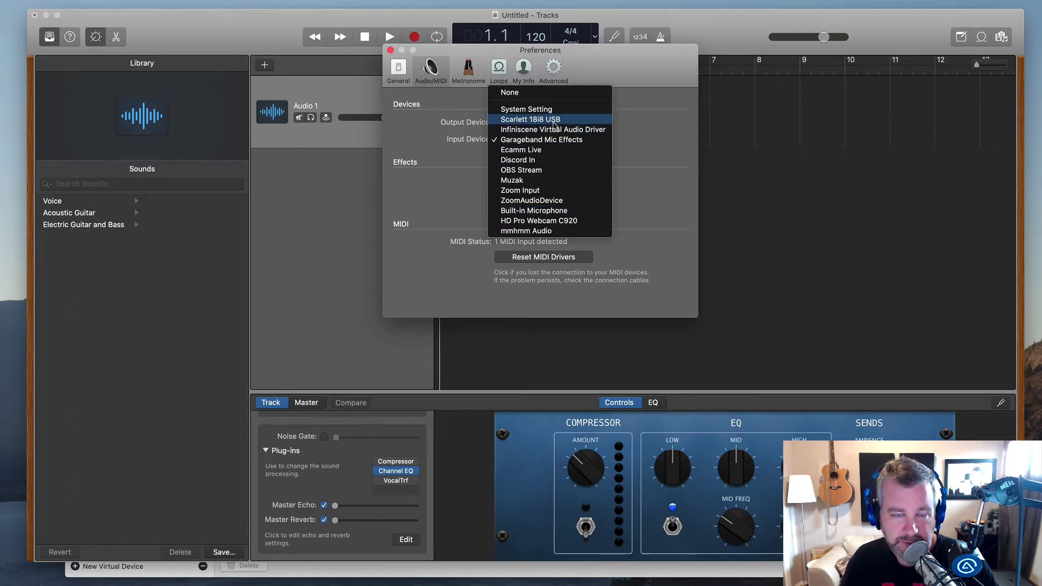
click(553, 122)
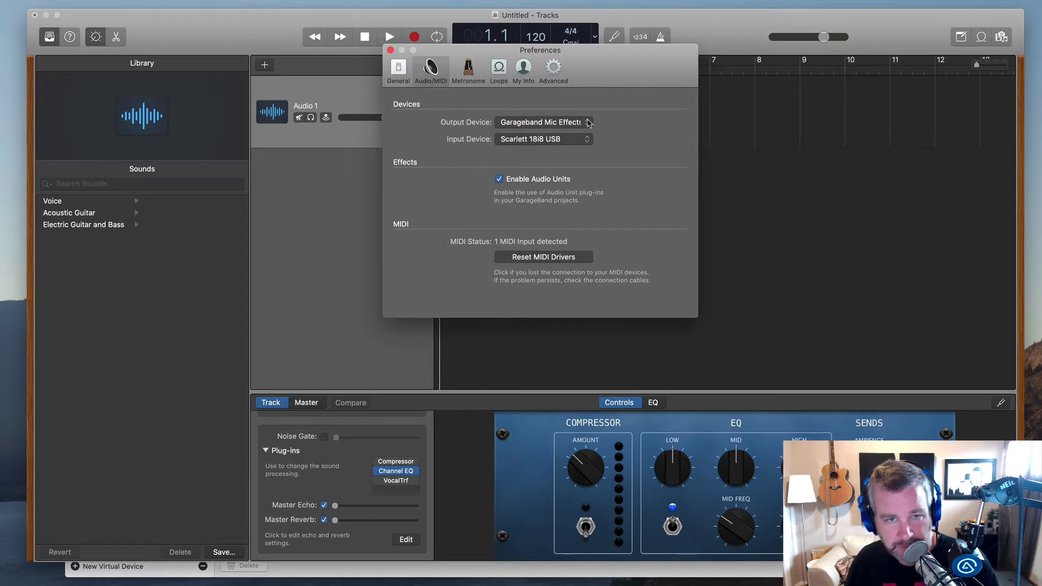
click(390, 50)
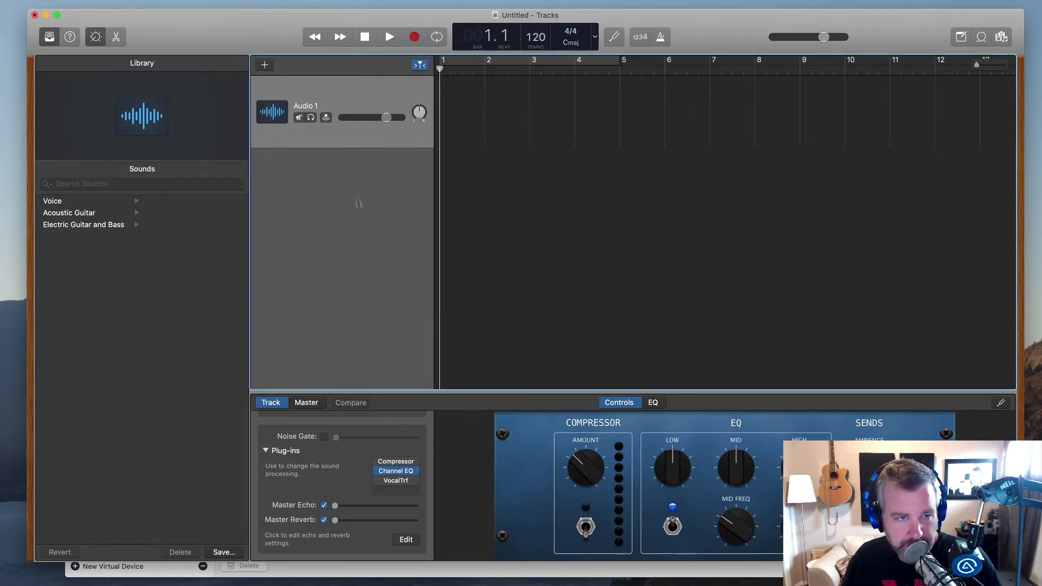
Step: Toggle Record Enable on Audio 1 and check the Garageband Mic Effects levels in Loopback
click(326, 118)
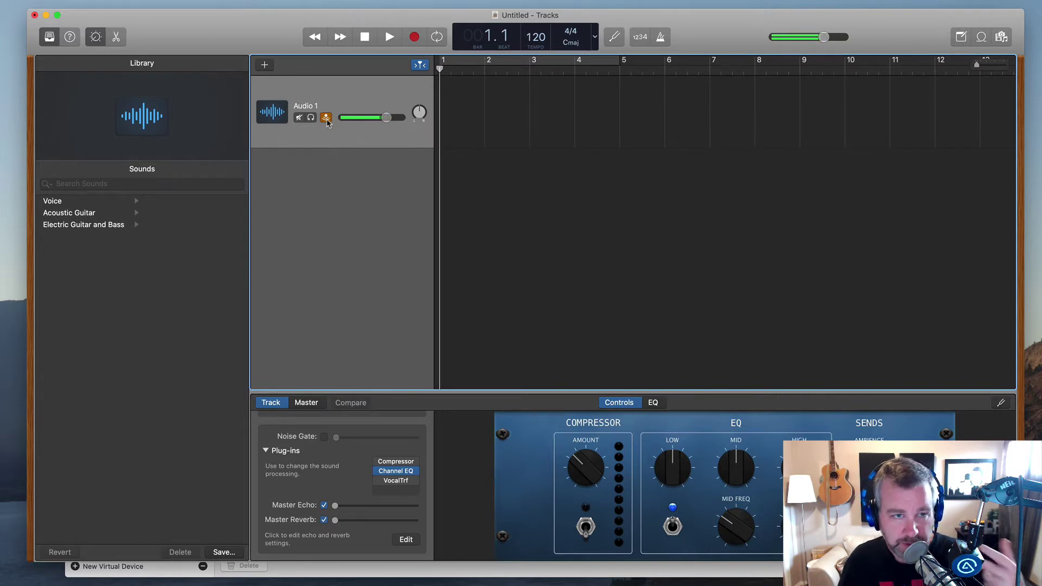
click(326, 118)
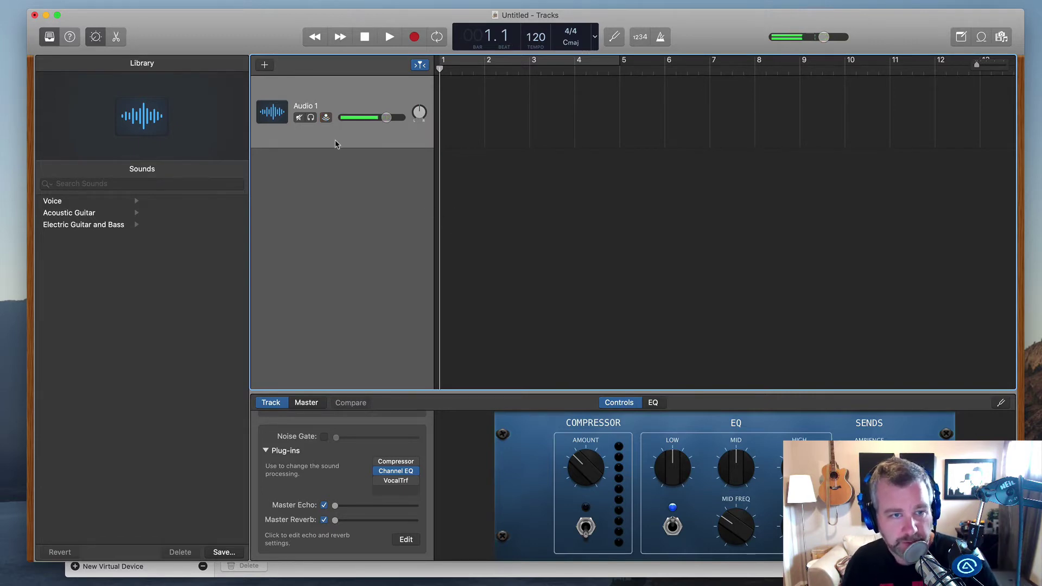
key(super+Tab)
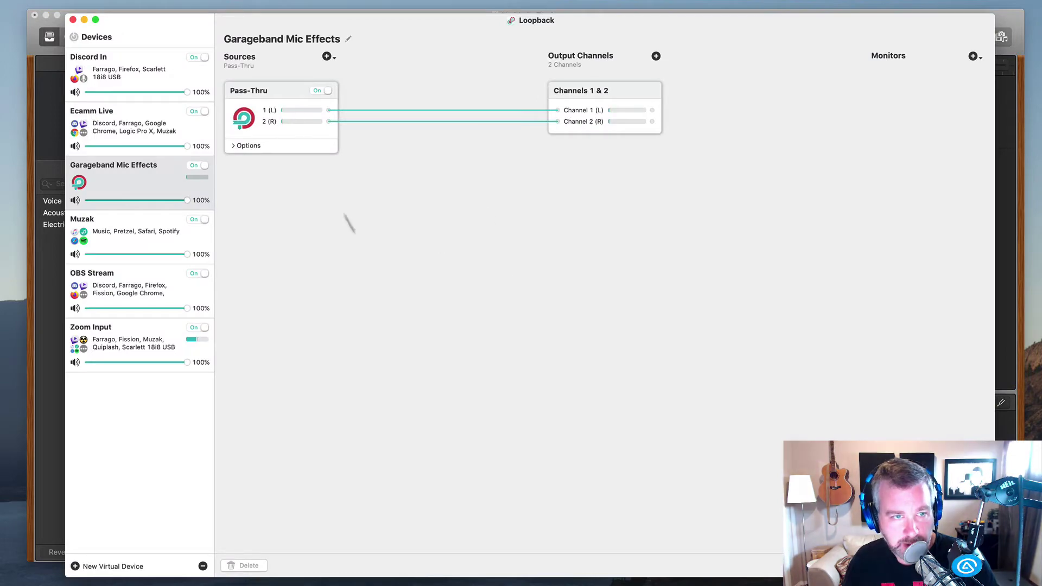
key(super+Tab)
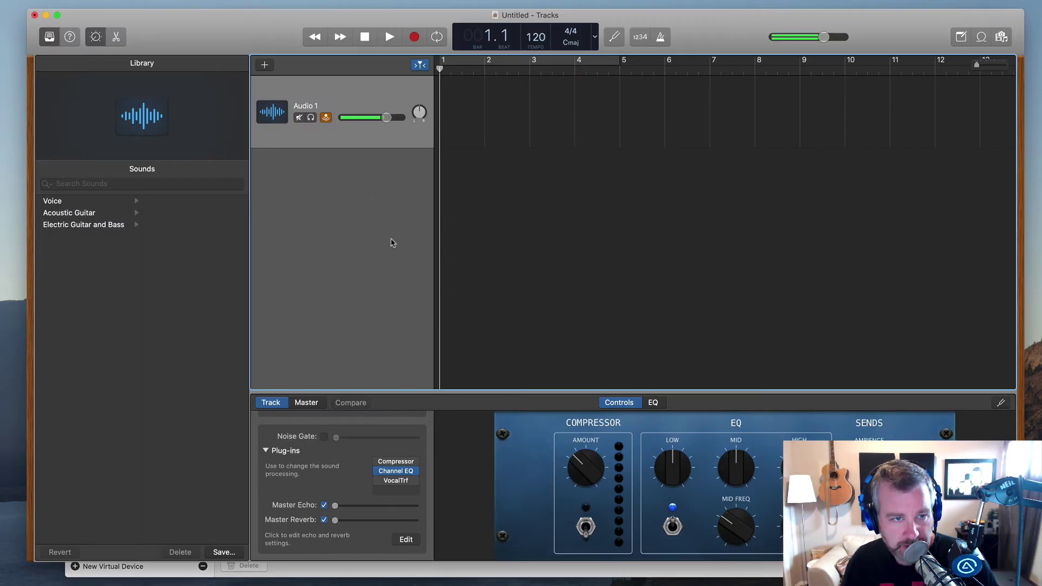
key(super+Tab)
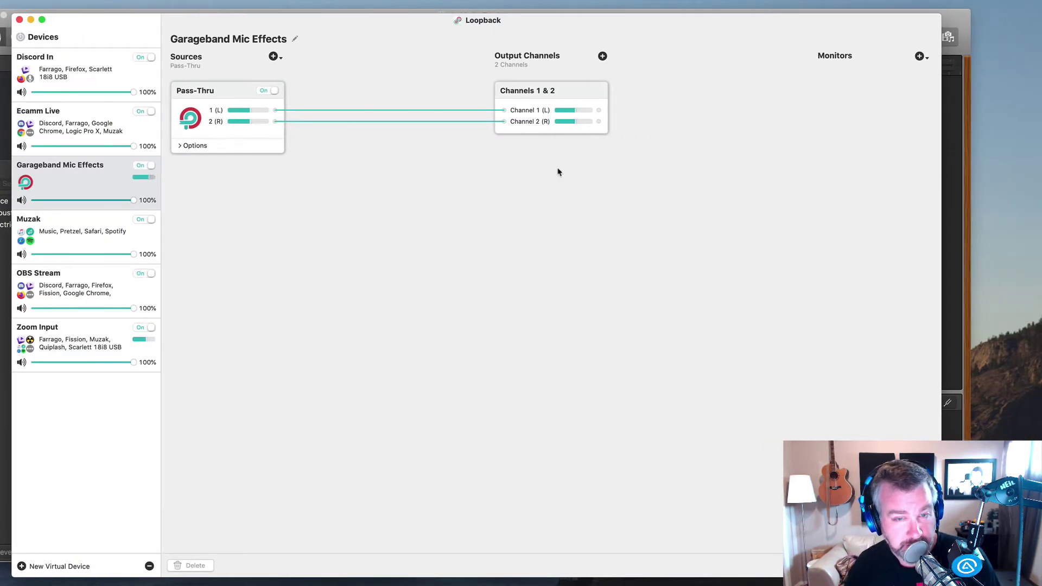
Step: Add Scarlett 18i8 USB as a monitor for the Garageband Mic Effects device
click(919, 57)
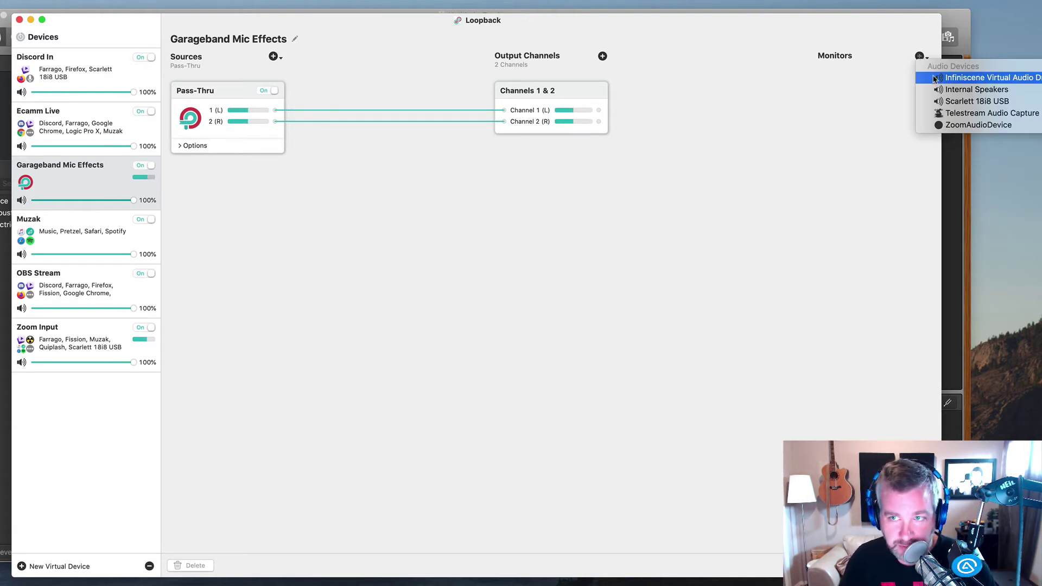
click(968, 103)
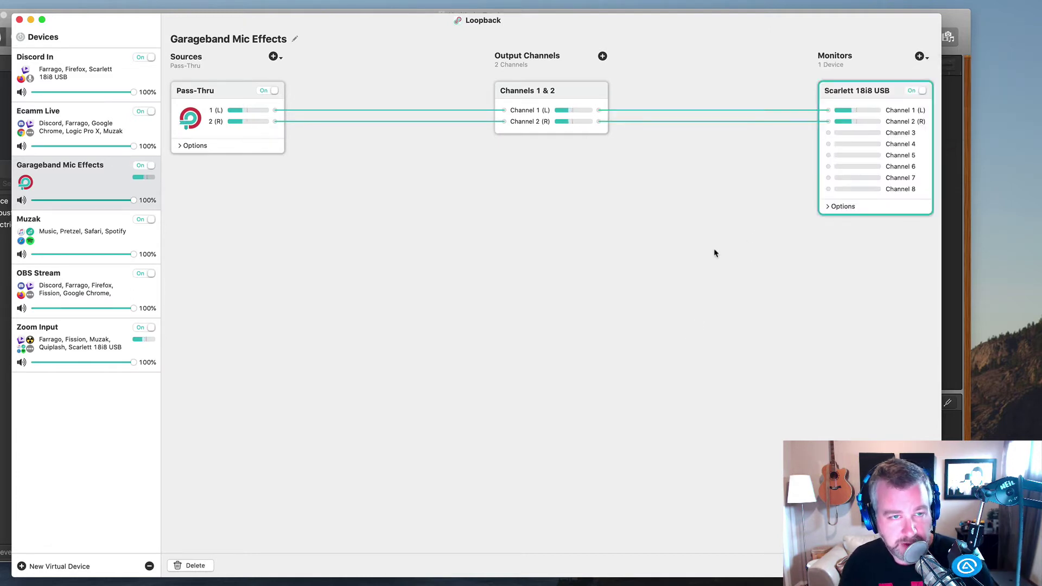
key(super+Tab)
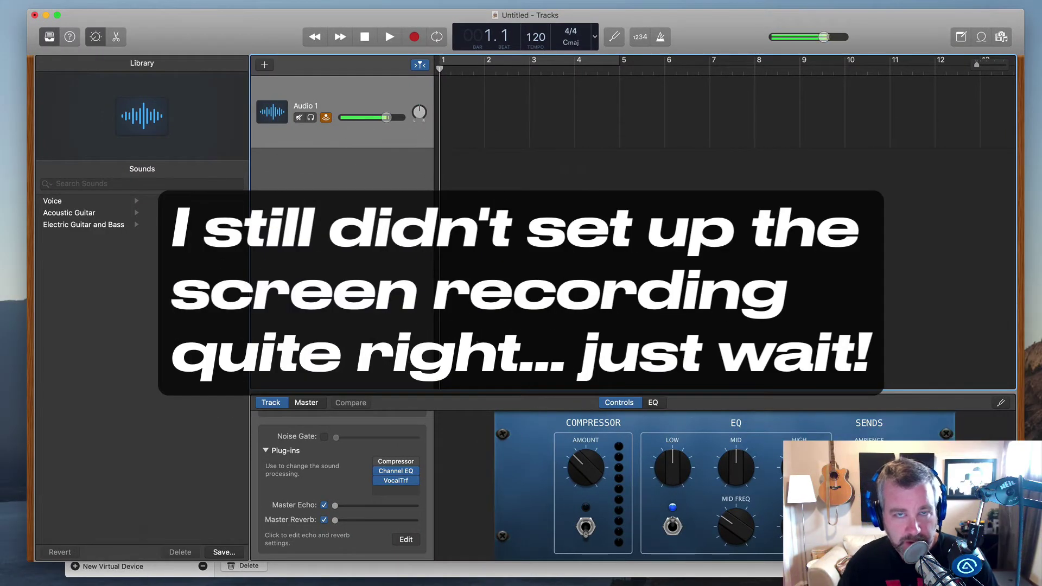
key(super+Tab)
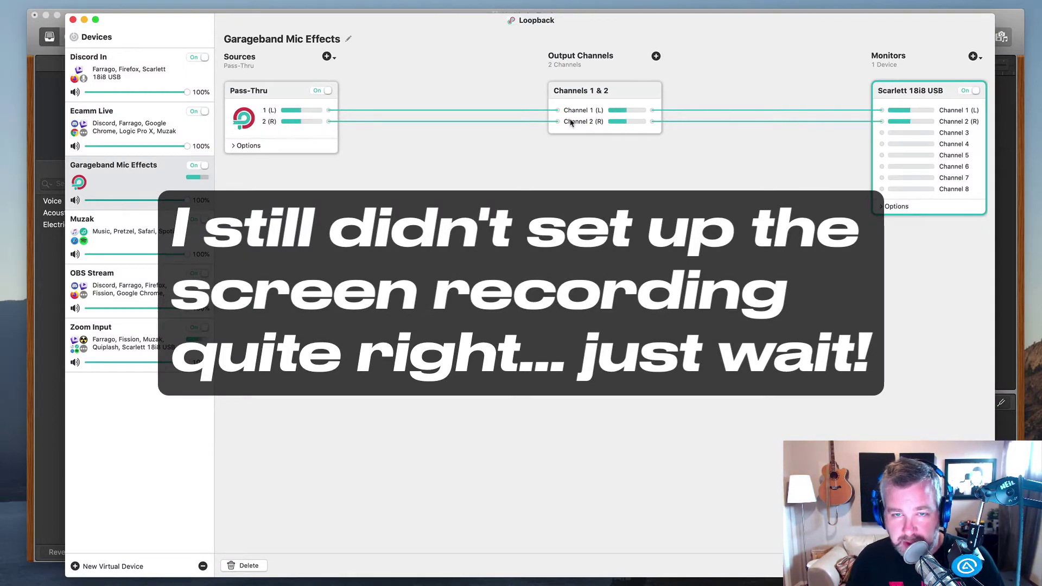
Step: Remove the Scarlett 18i8 USB monitor from Garageband Mic Effects and switch to OBS Studio
key(BackSpace)
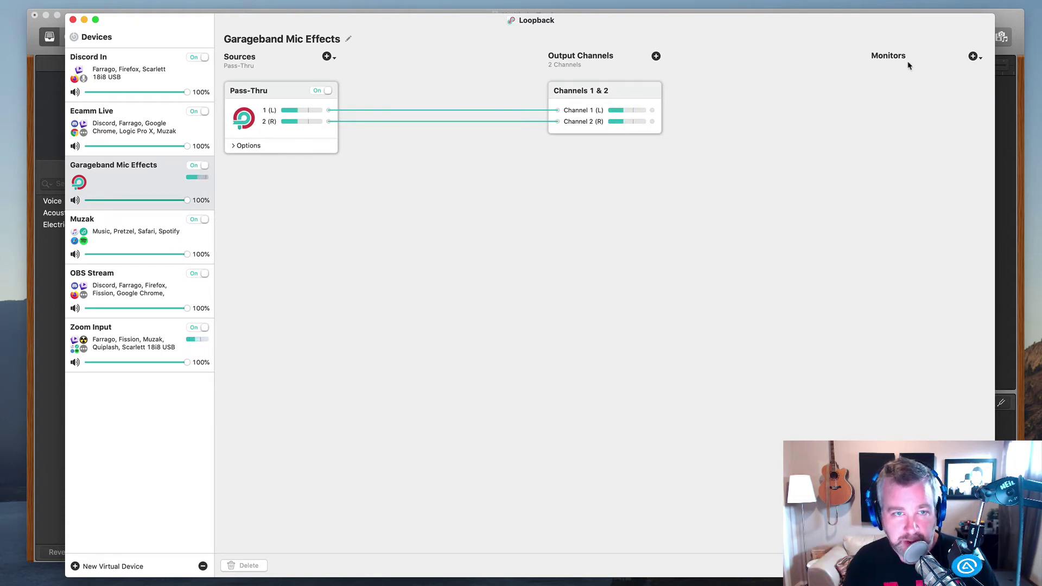
click(973, 56)
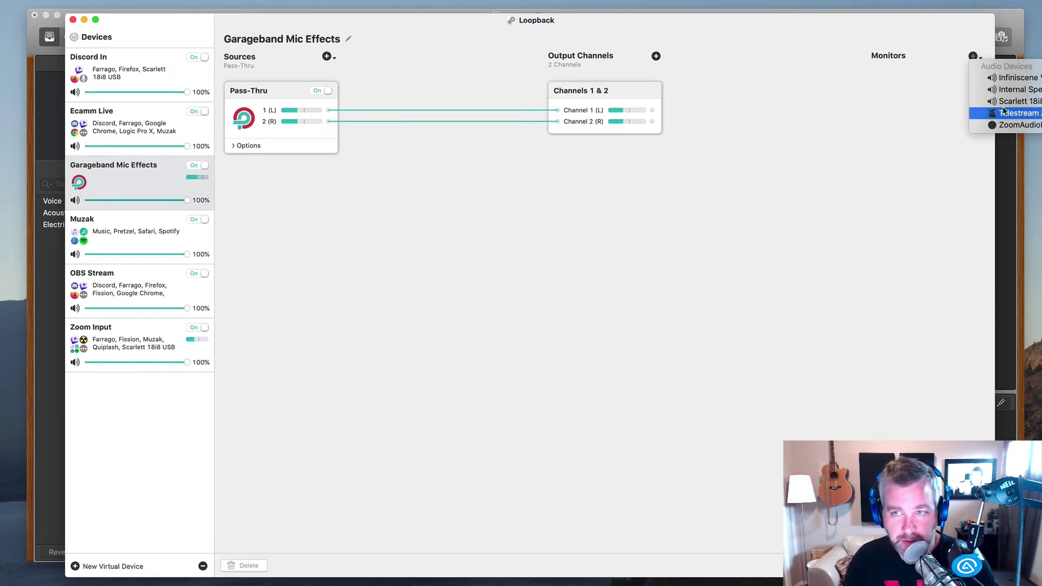
click(843, 120)
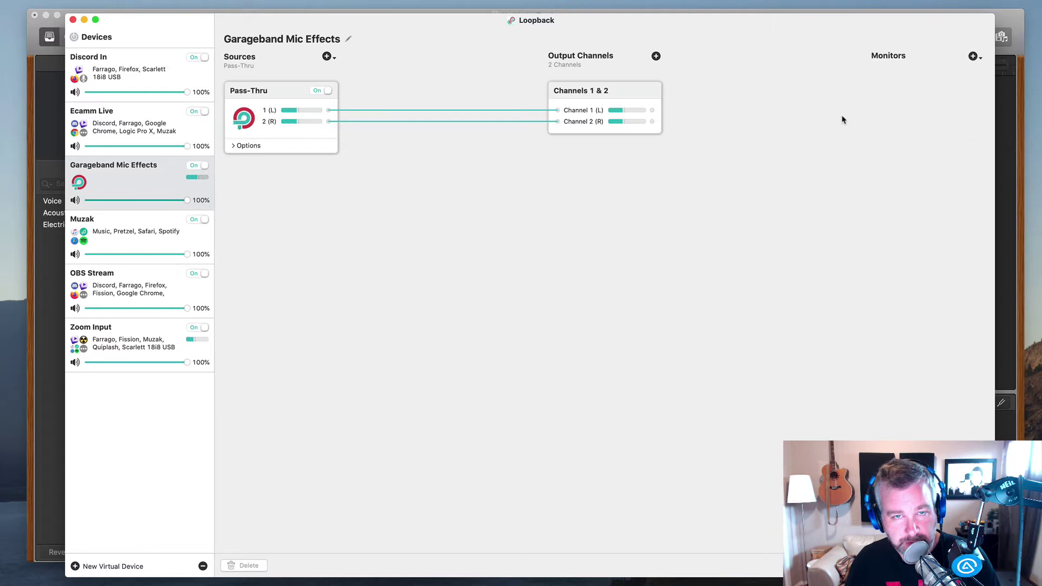
key(super+Tab)
key(super+Tab)
key(super+Tab)
key(super+Tab)
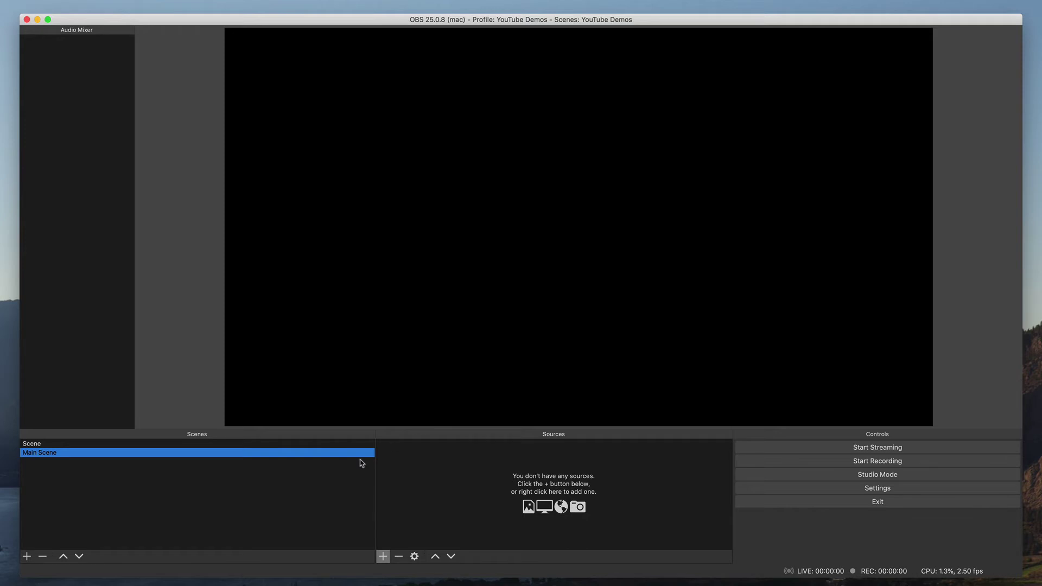
Step: Add an Audio Input Capture source 'Sweet Audio Mic' using the Garageband Mic Effects device
click(383, 557)
click(429, 384)
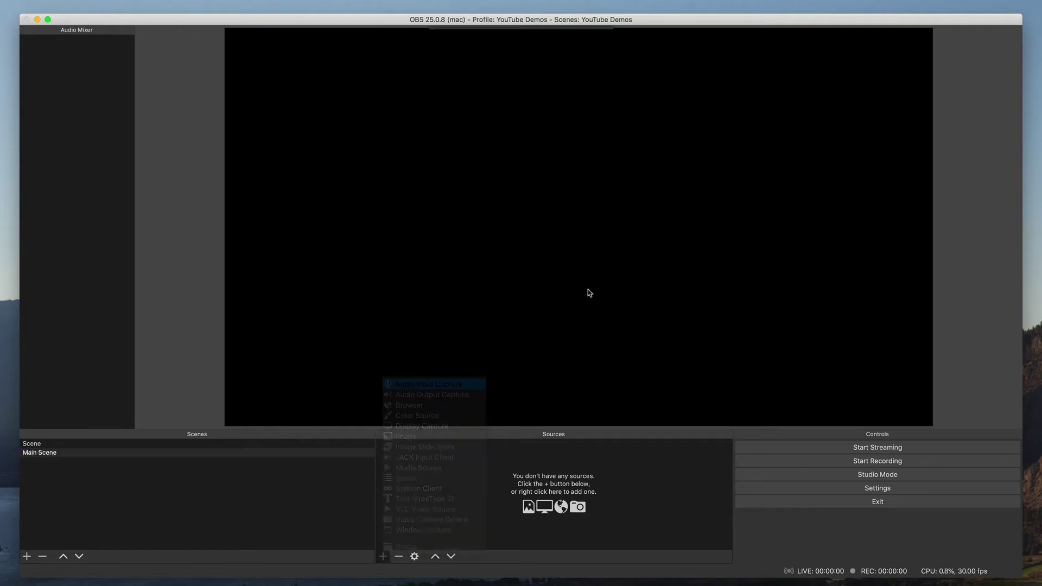
text(Swe)
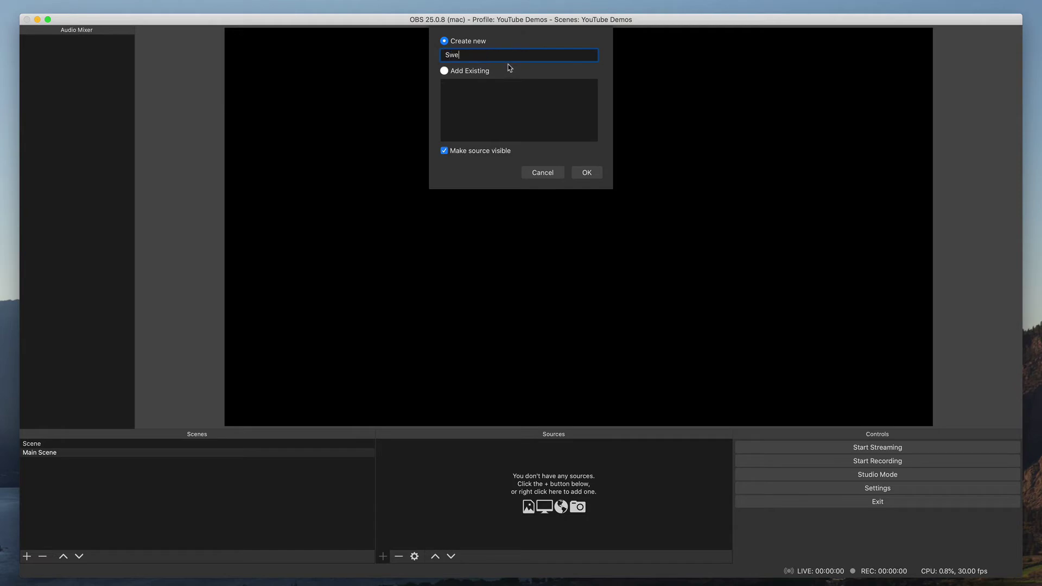
text(et Audio Mic)
click(587, 173)
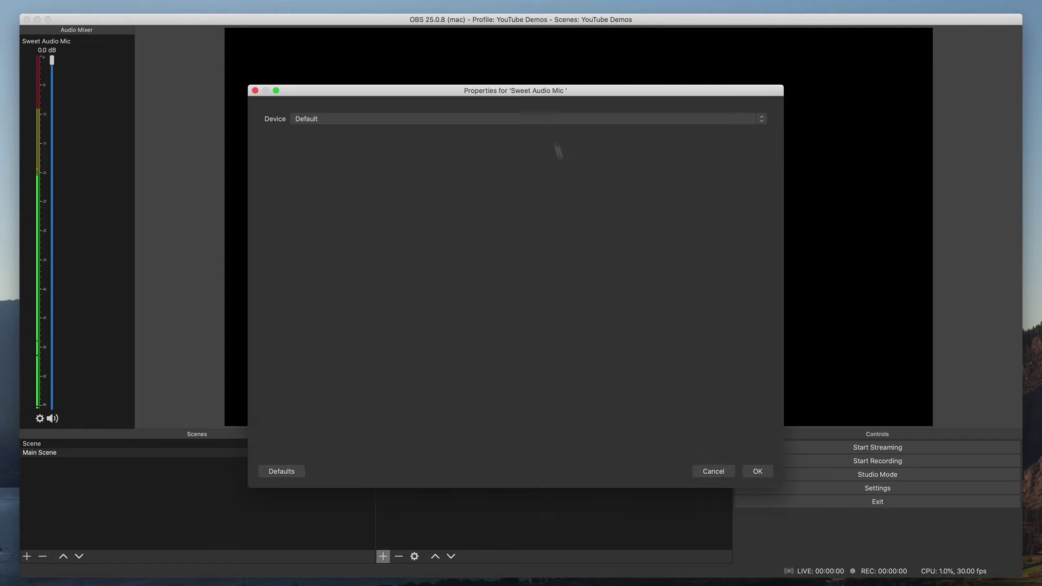
click(396, 120)
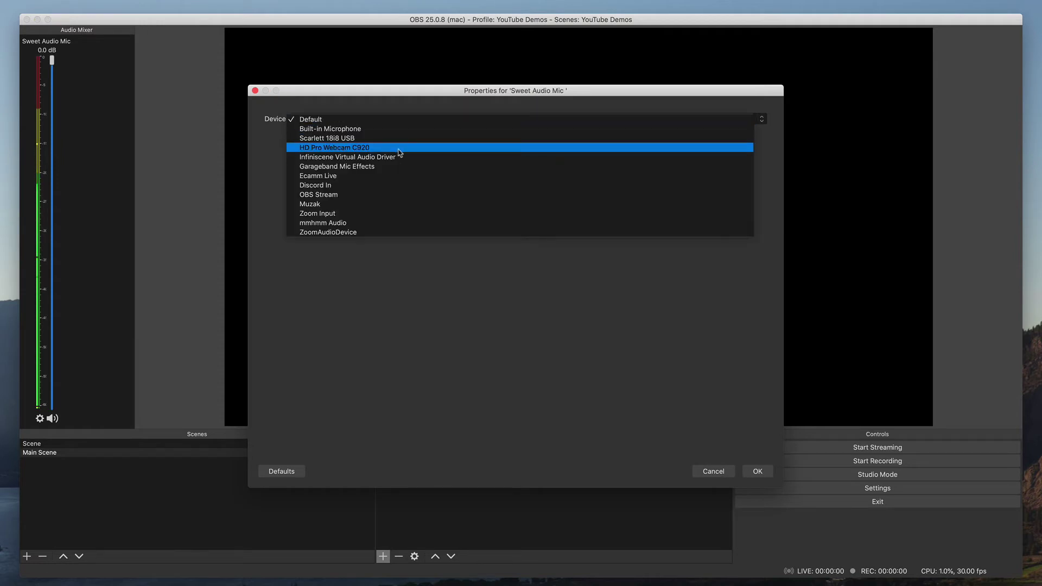
click(402, 167)
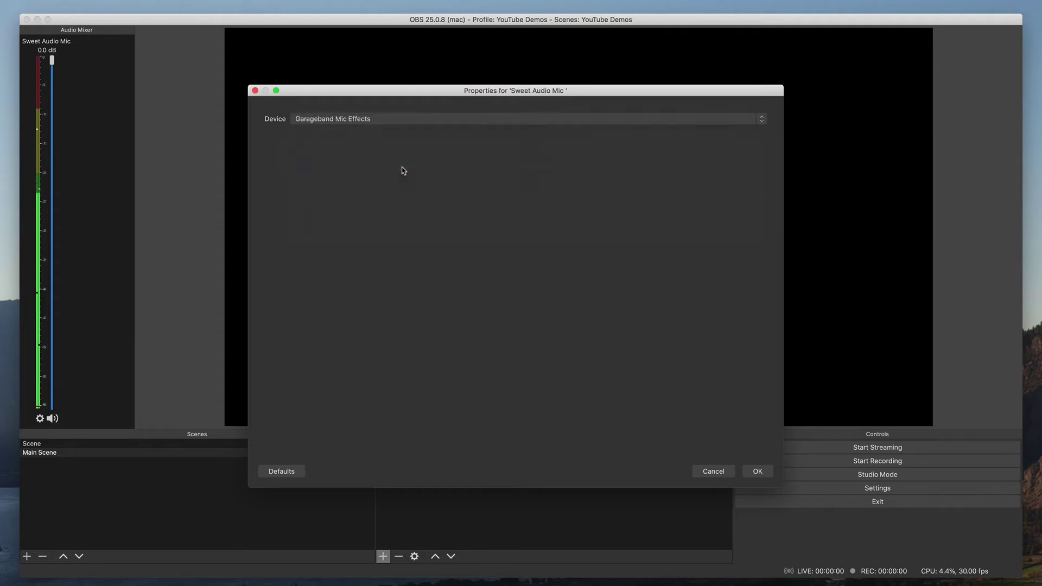
click(757, 471)
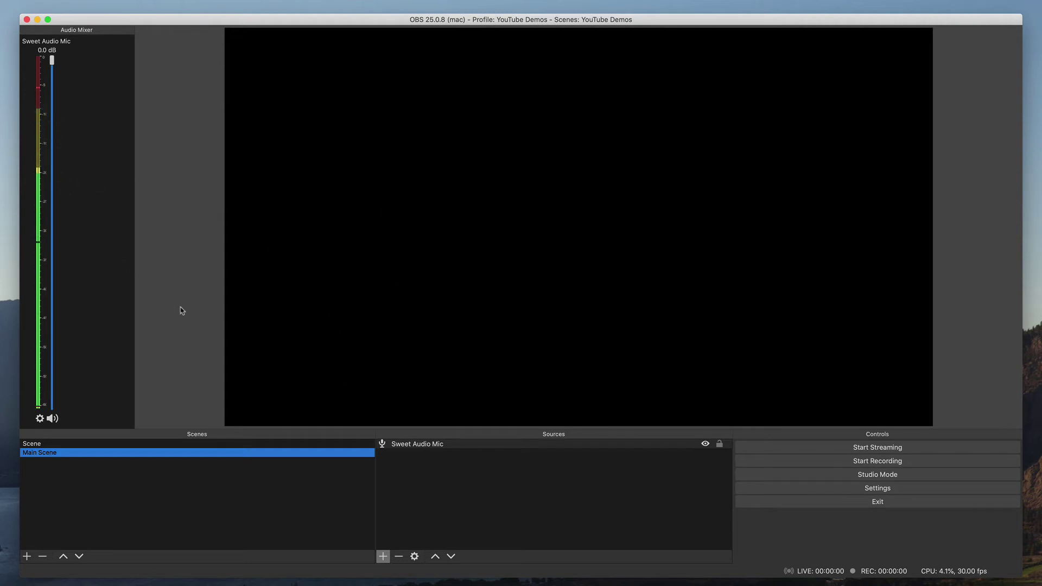
Step: Open Advanced Audio Properties and set Sweet Audio Mic's monitoring to Monitor and Output
key(super+Tab)
key(super+Tab)
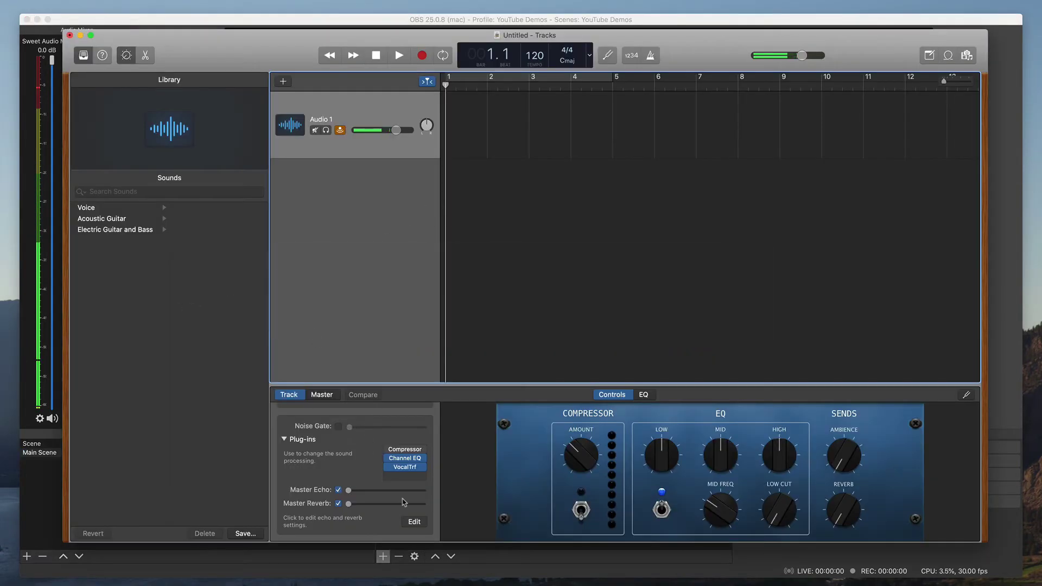
key(super+Tab)
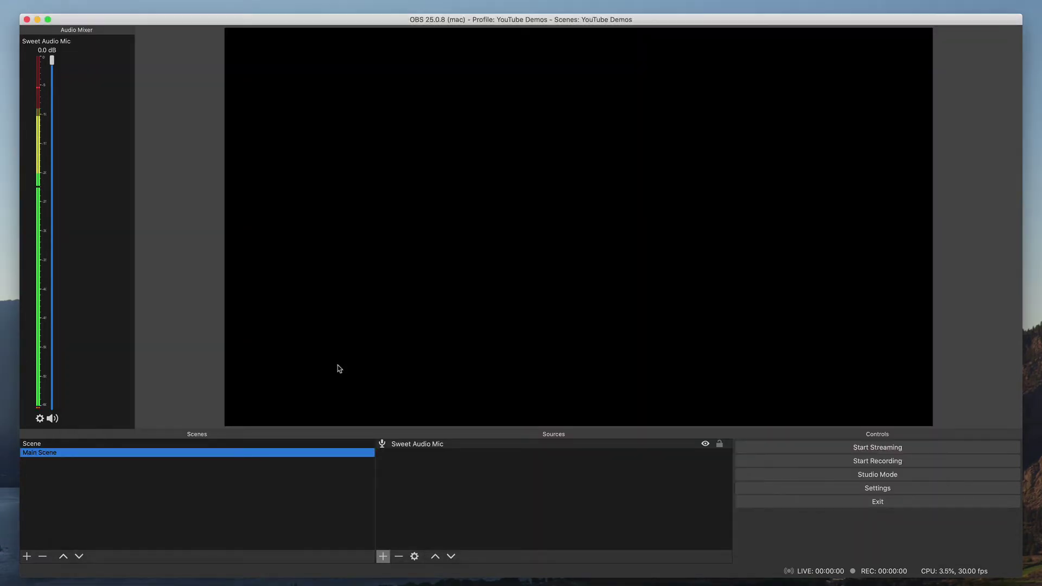
click(40, 418)
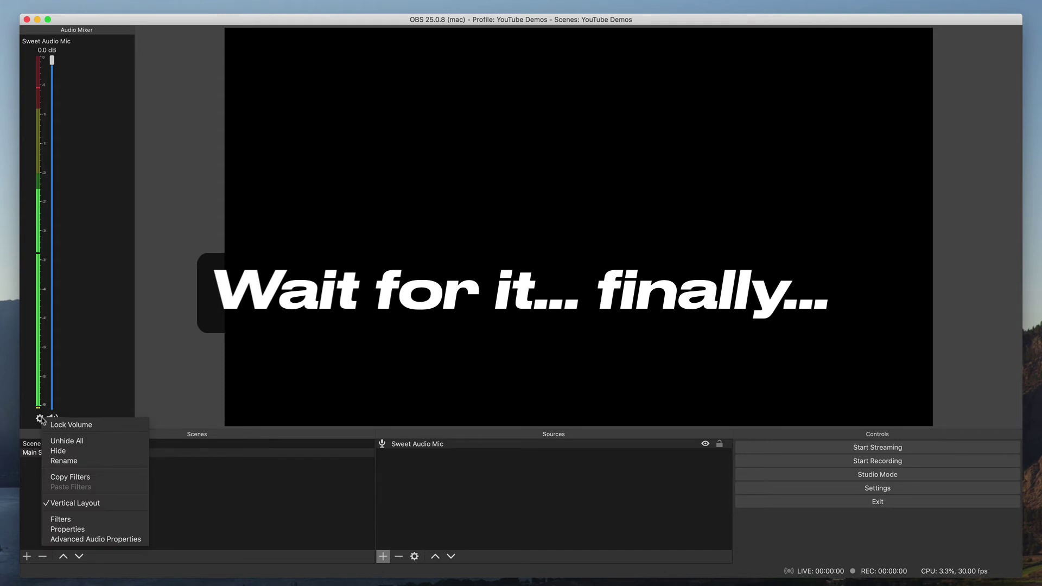
click(96, 538)
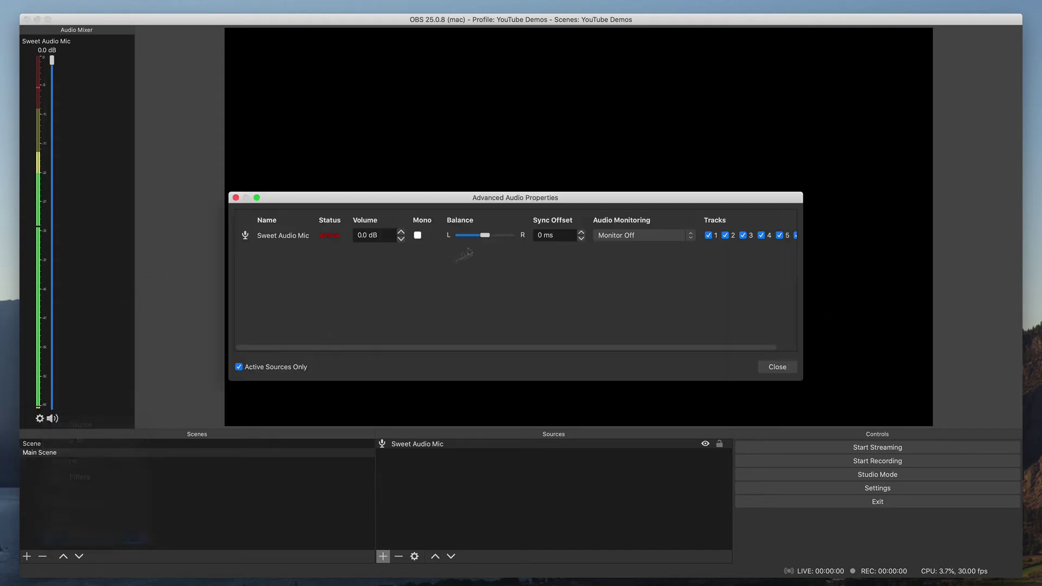
click(646, 236)
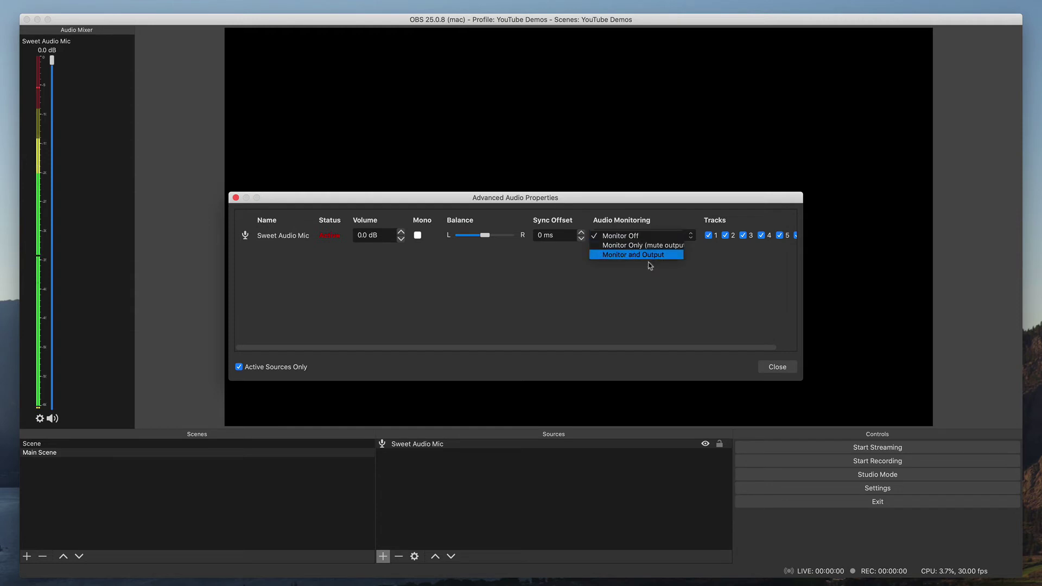
click(651, 255)
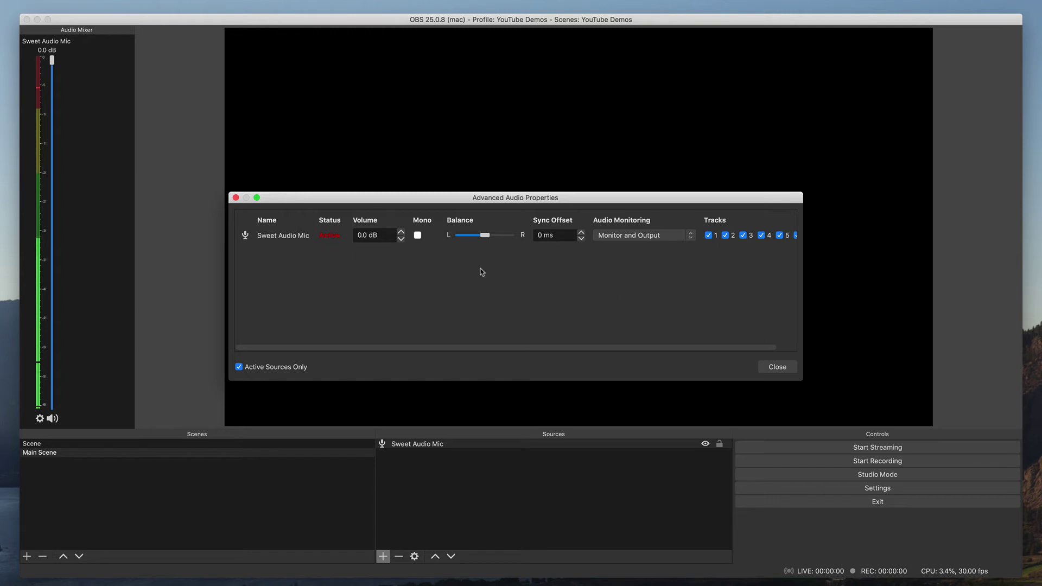
Step: Make Sweet Audio Mic mono at 0.0 dB, set monitoring to Off, and close the dialog
click(417, 235)
click(401, 238)
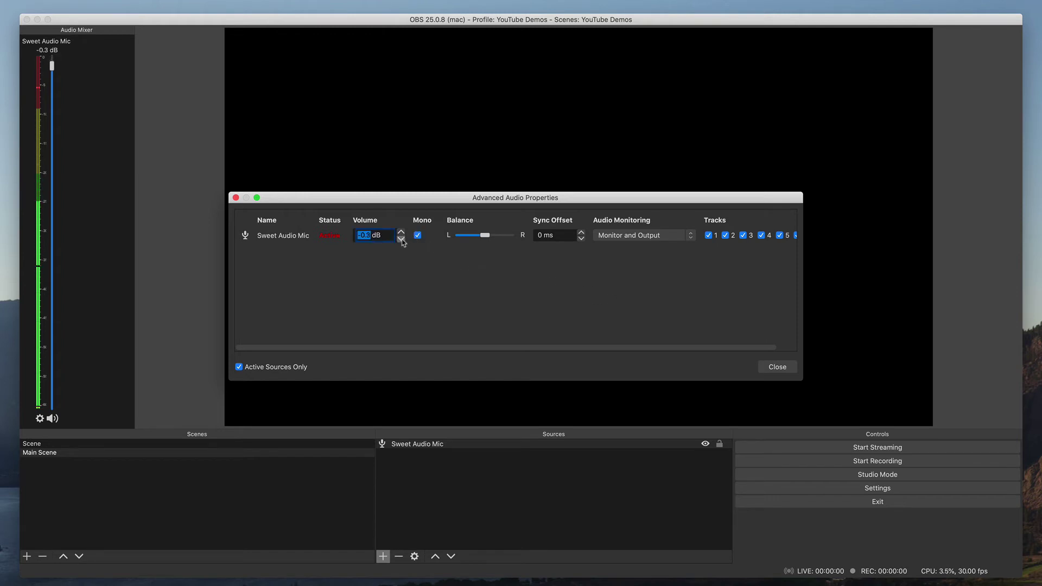
click(402, 232)
click(673, 235)
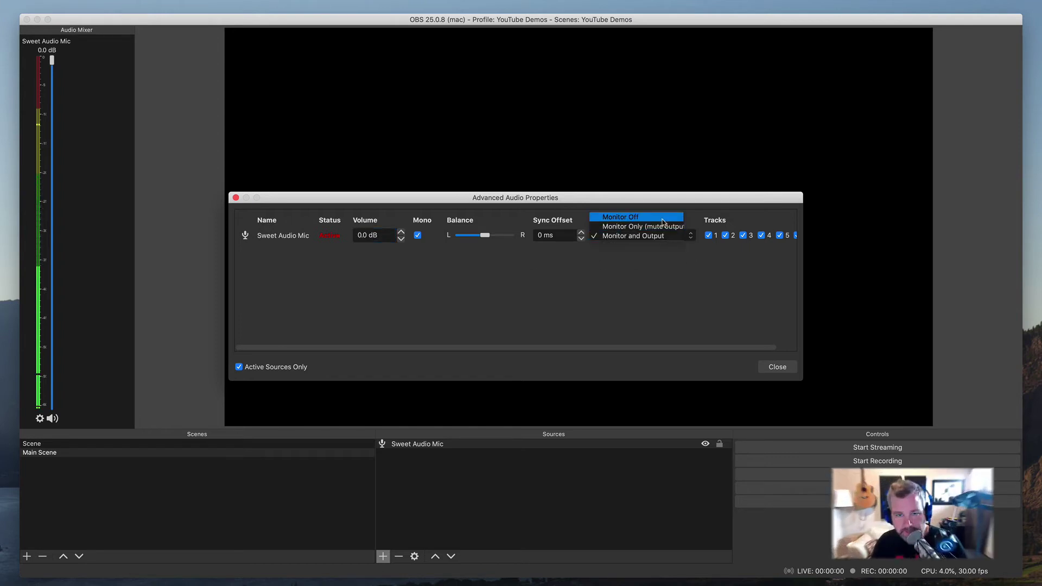
click(624, 214)
click(777, 367)
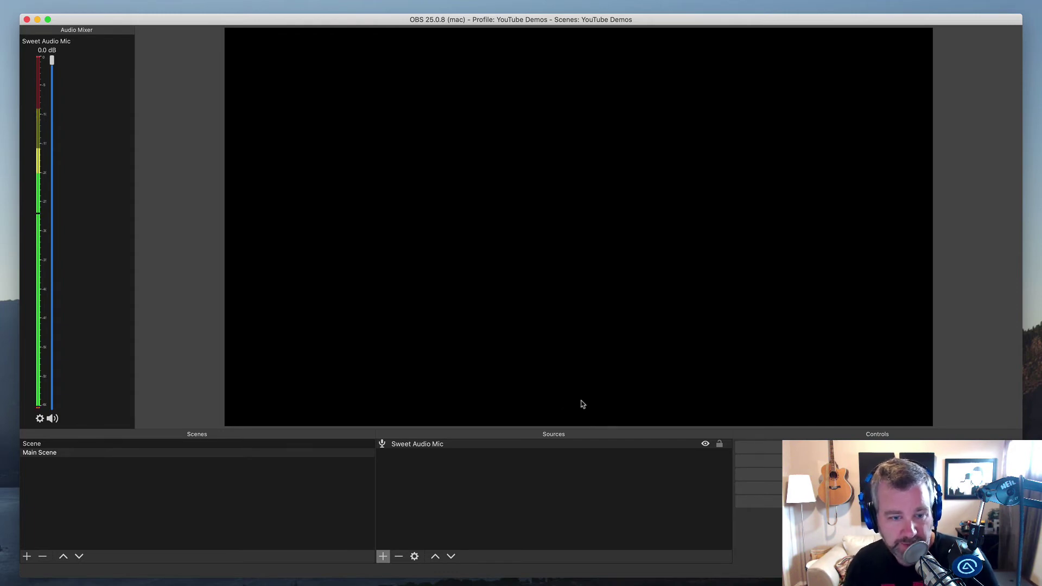
Step: In Loopback, view the Muzak device's wiring and lower Garageband Mic Effects volume to 33%
key(super+Tab)
key(super+Tab)
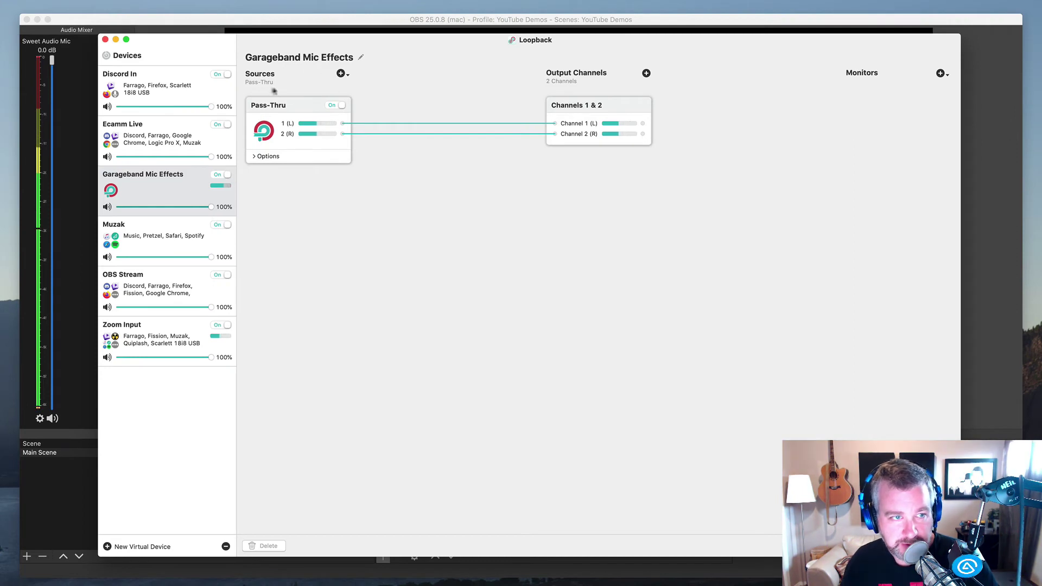
click(149, 187)
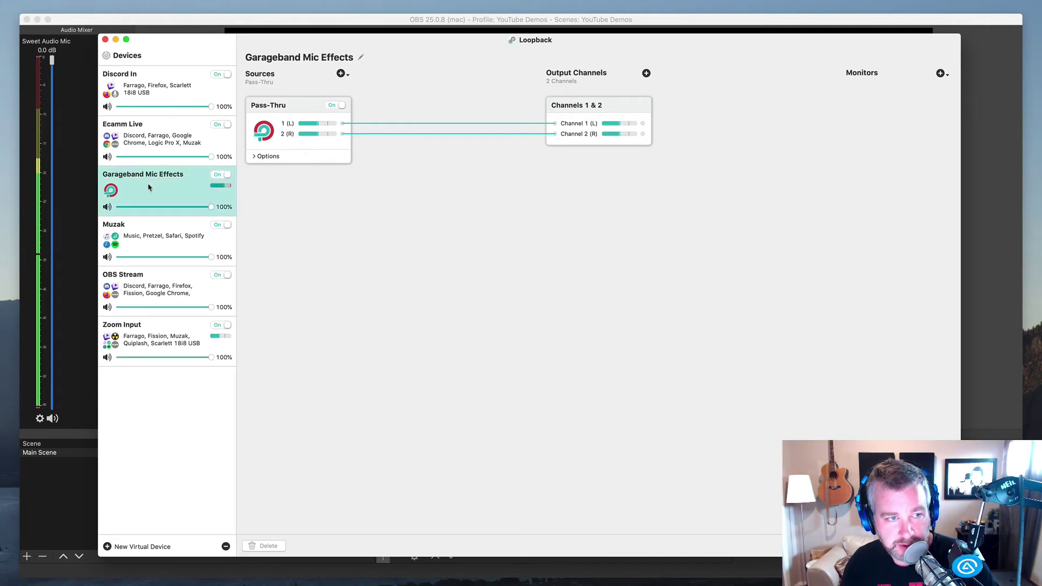
click(181, 243)
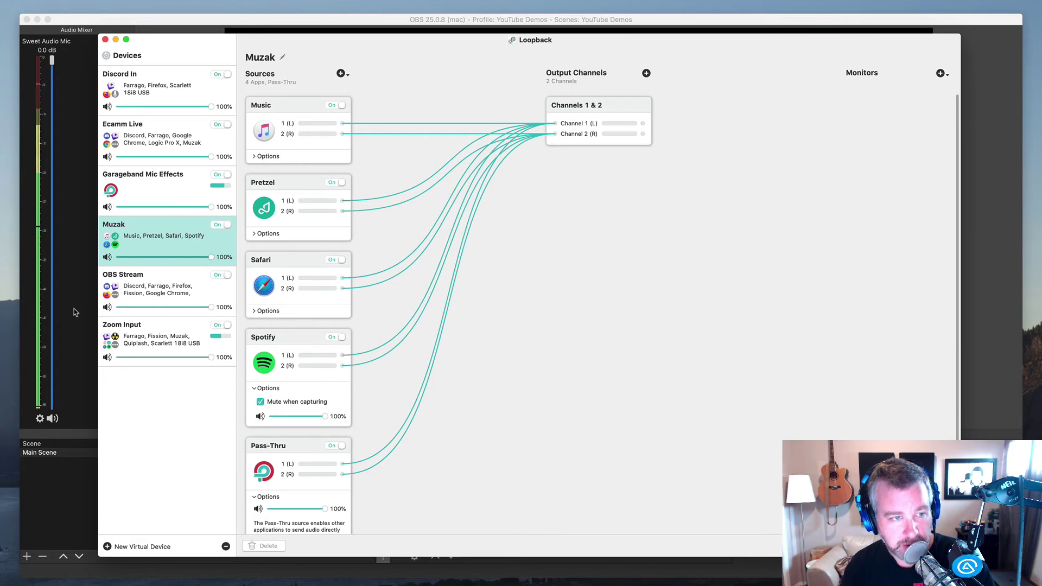
click(150, 206)
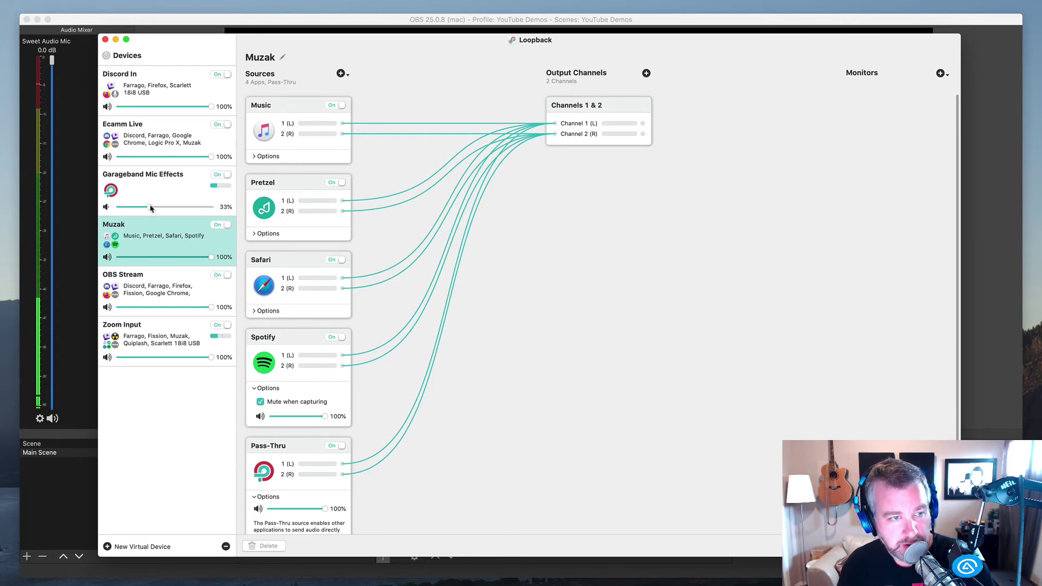
Step: In OBS, begin an Audio Input Capture source, cancel it, then return to Loopback
key(super+w)
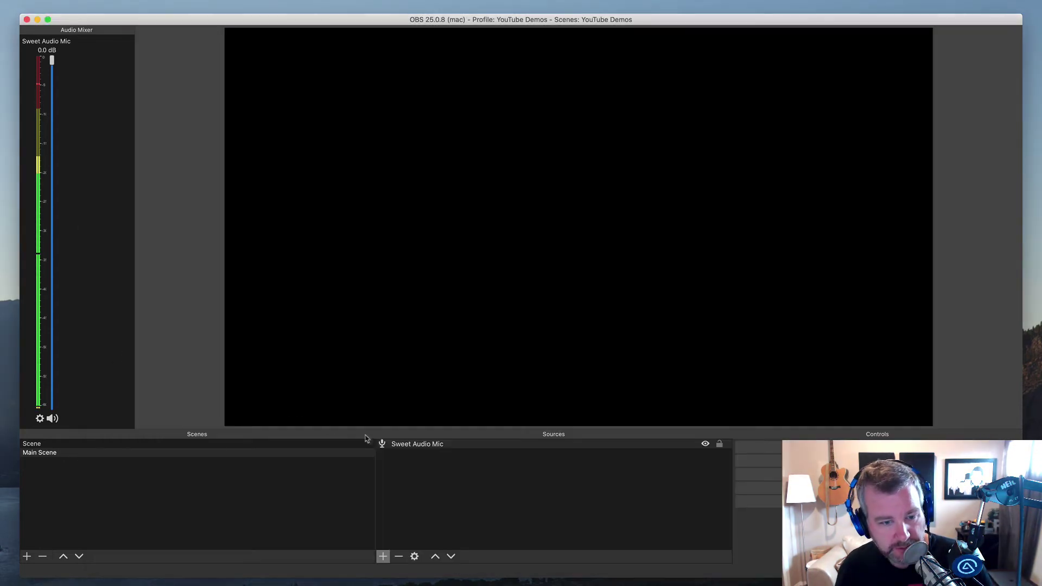
click(382, 556)
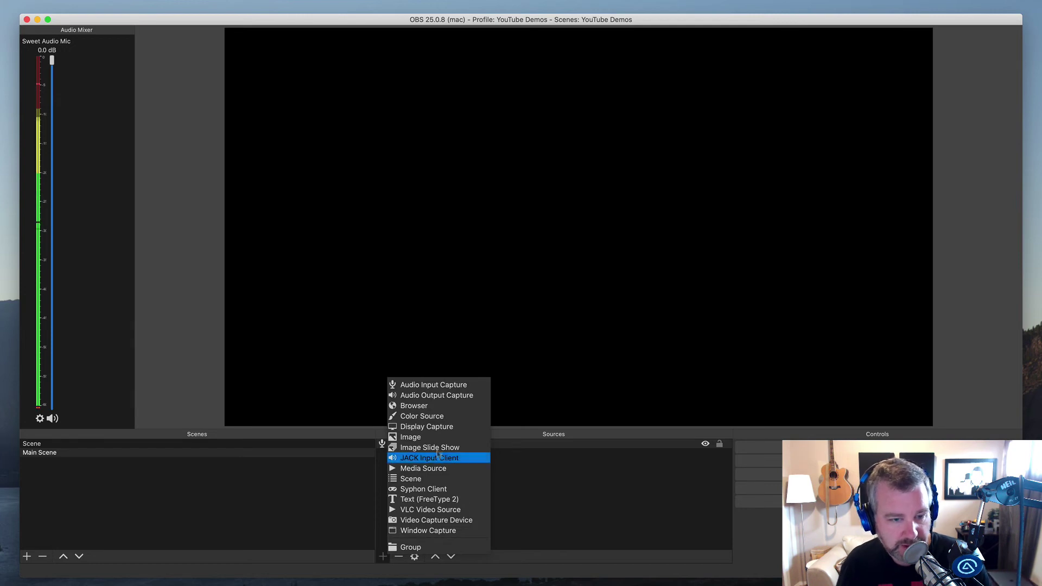
click(440, 386)
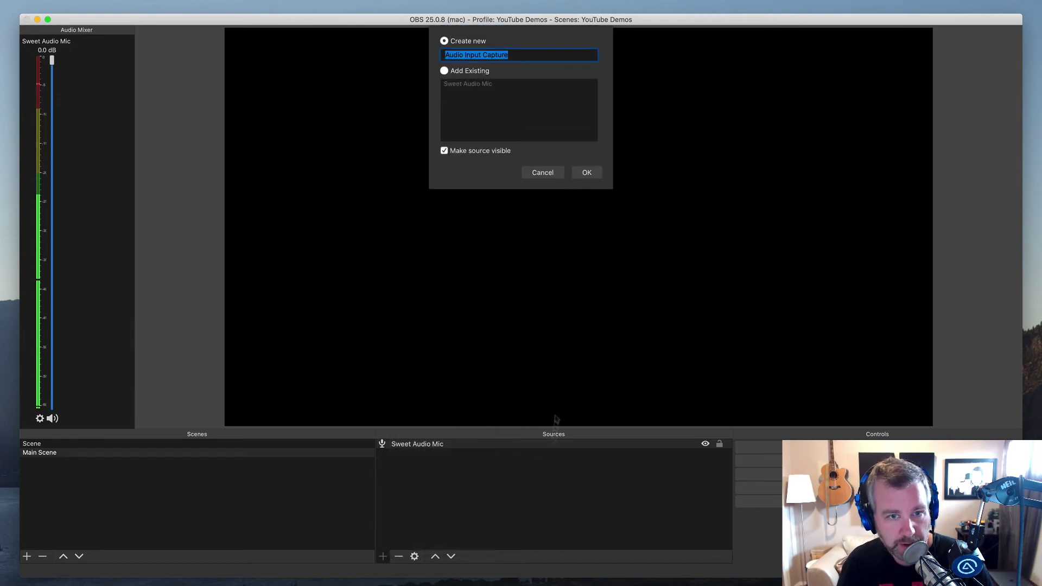
click(542, 172)
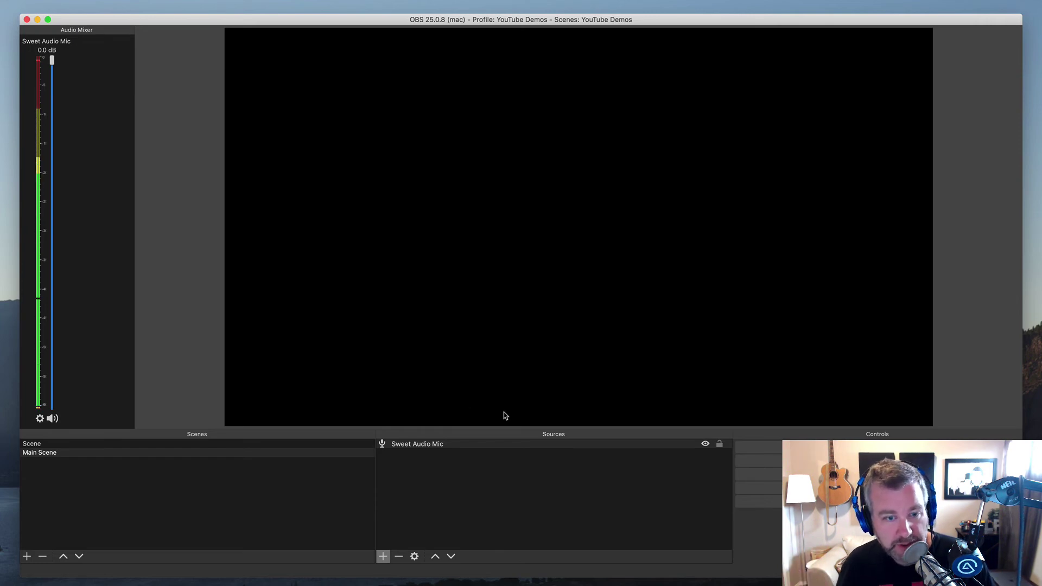
key(super+Tab)
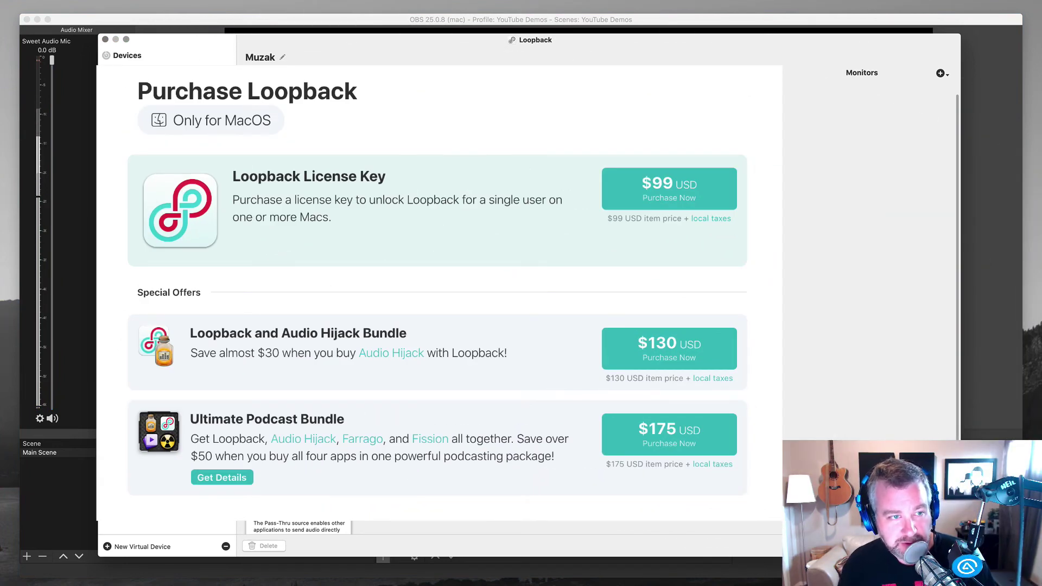
key(Down)
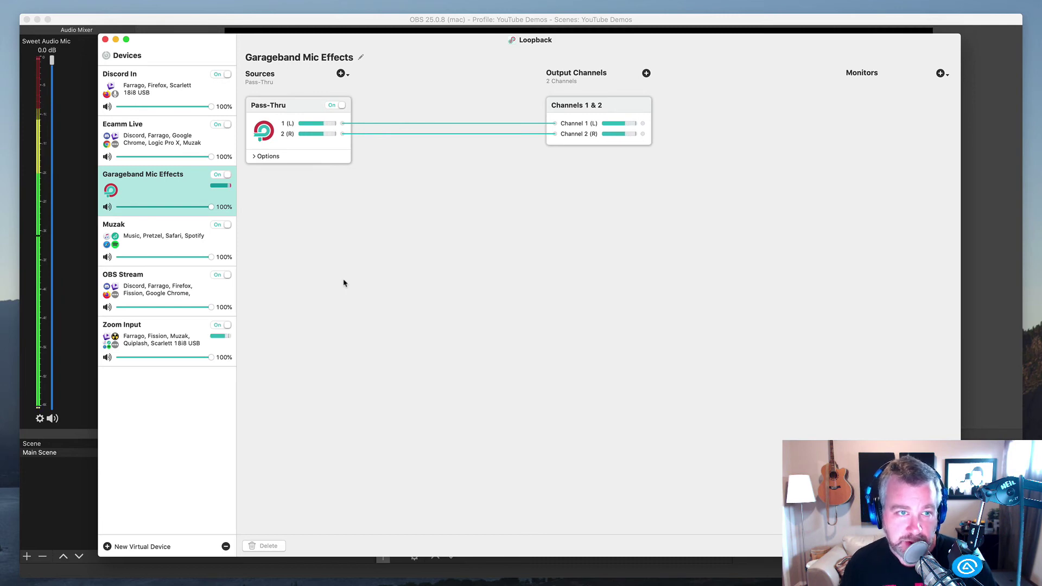
Step: Bring Preview's screenshot of the viewer's GarageBand-to-OBS question to the front
key(super+Tab)
key(super+Tab)
key(super+Tab)
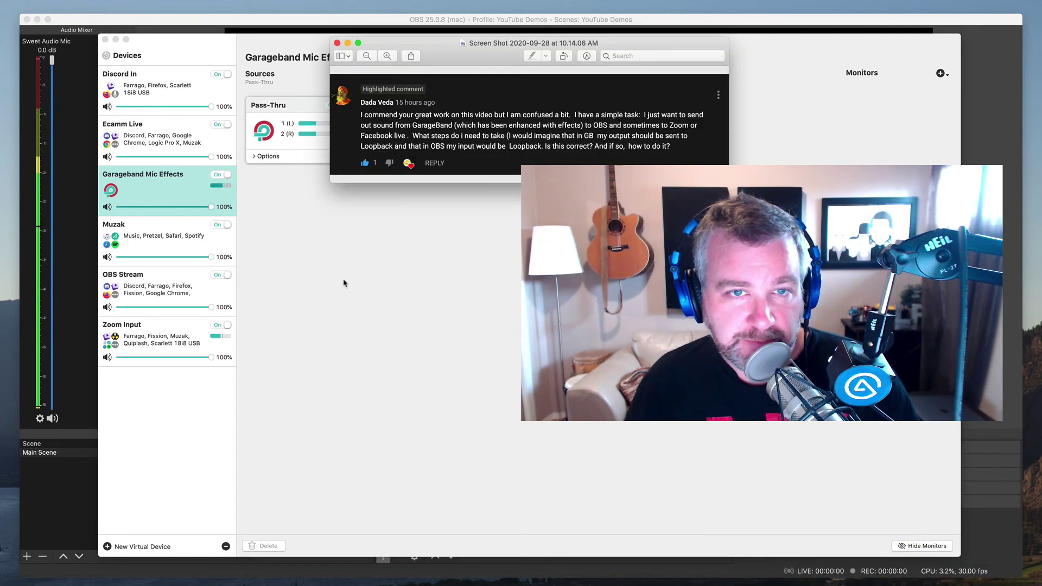